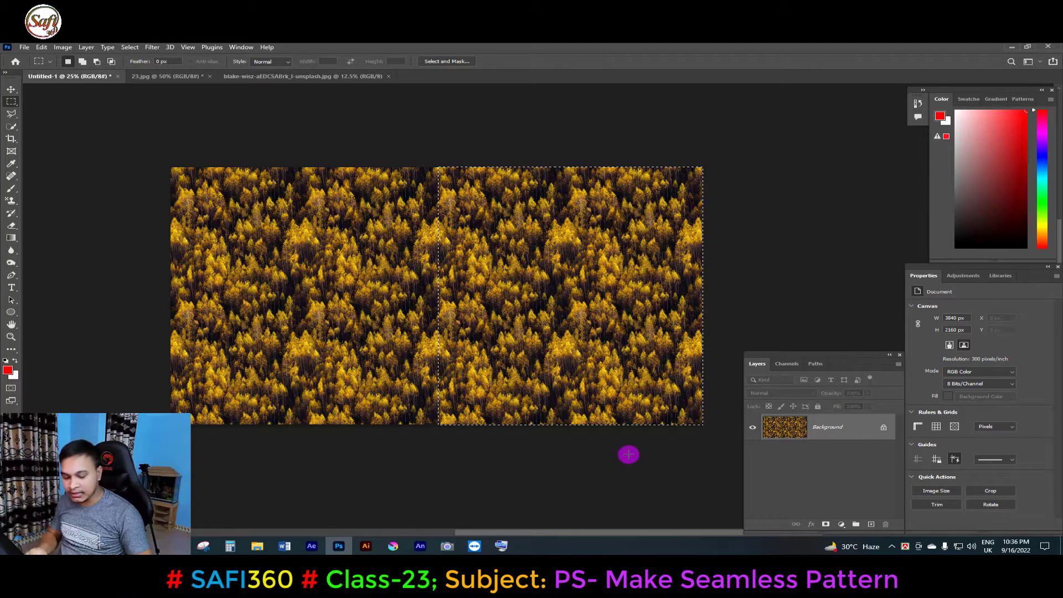
Fill the selected right half of Untitled-1 with a dark stone pattern and deselect.
key("shift+F5")
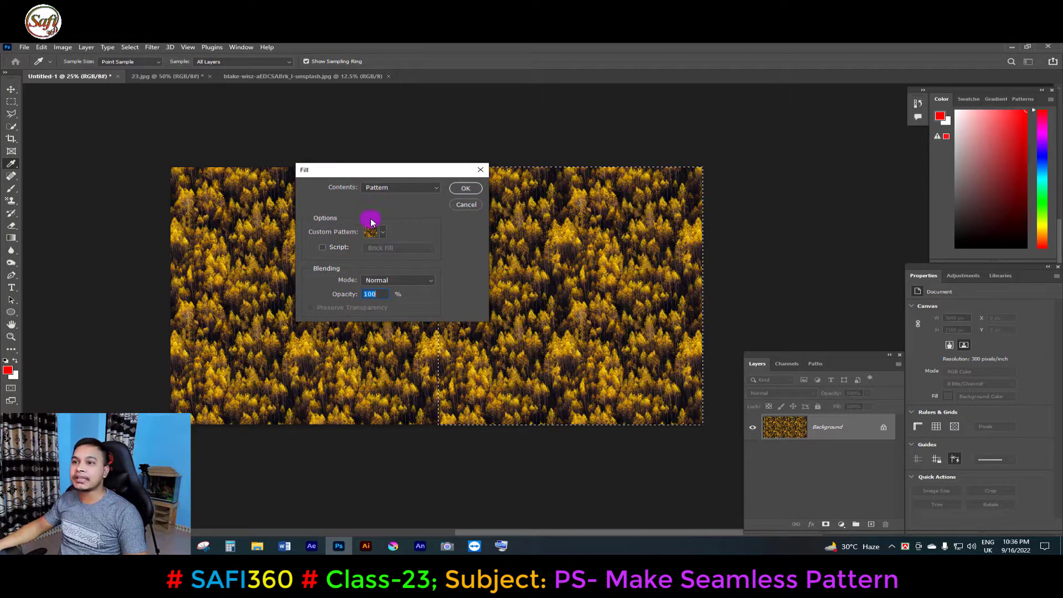
left_click(382, 232)
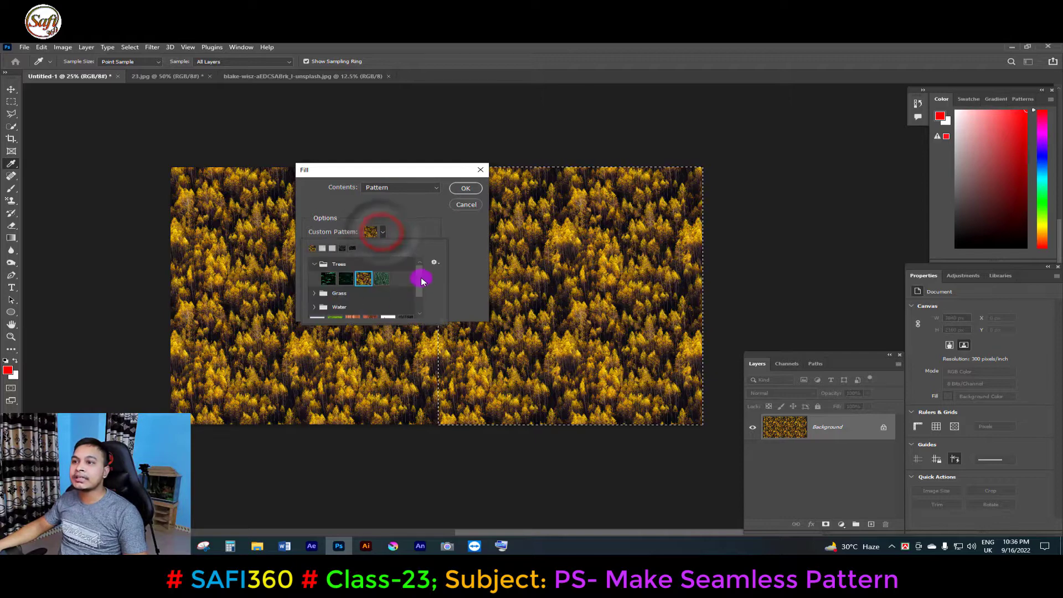
left_click_drag(420, 282, 420, 296)
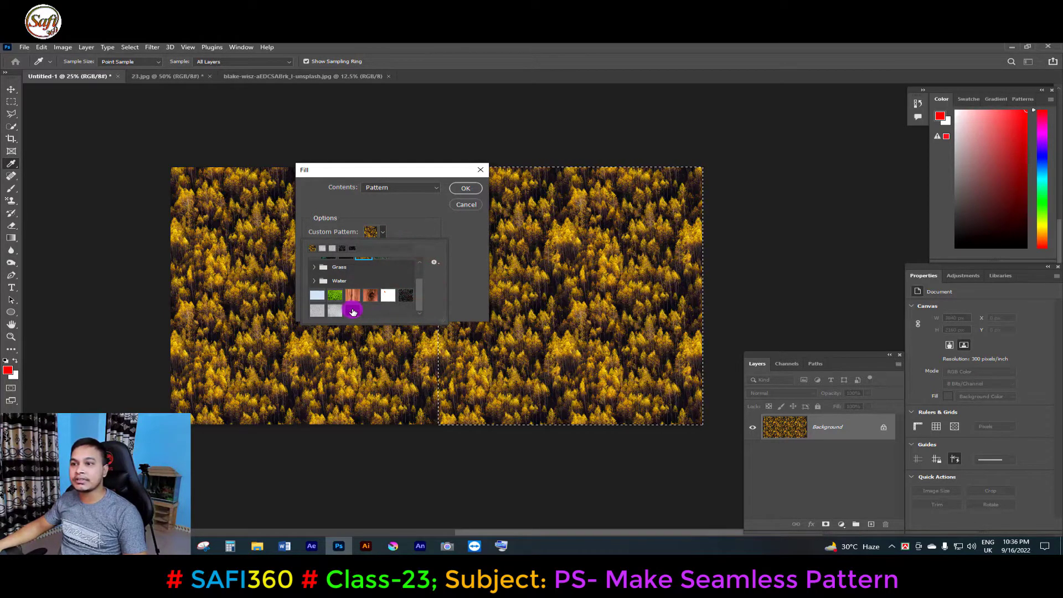
left_click(351, 310)
left_click(468, 188)
left_click(465, 188)
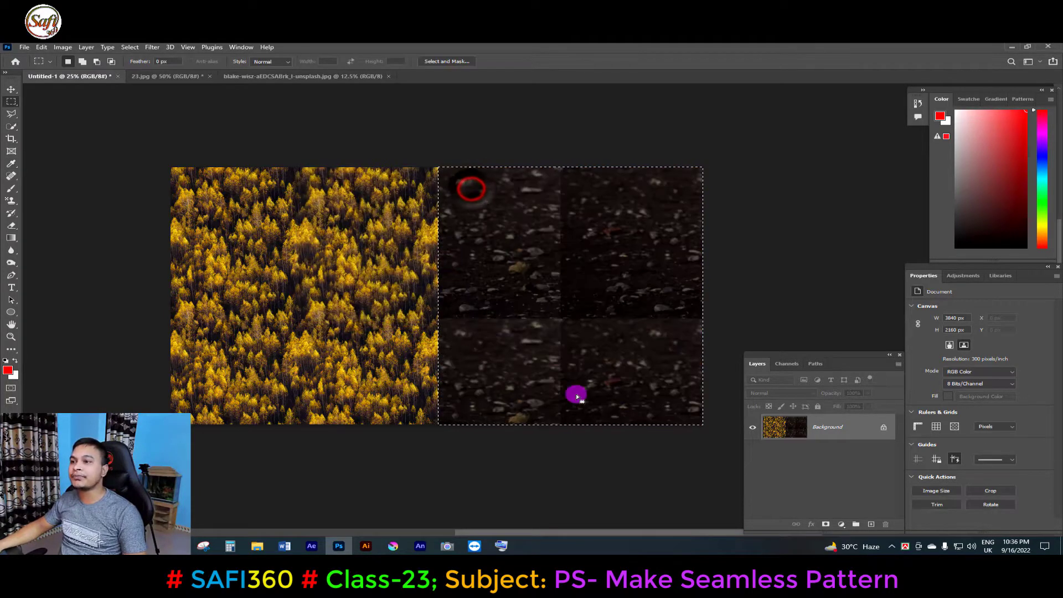
key("ctrl+d")
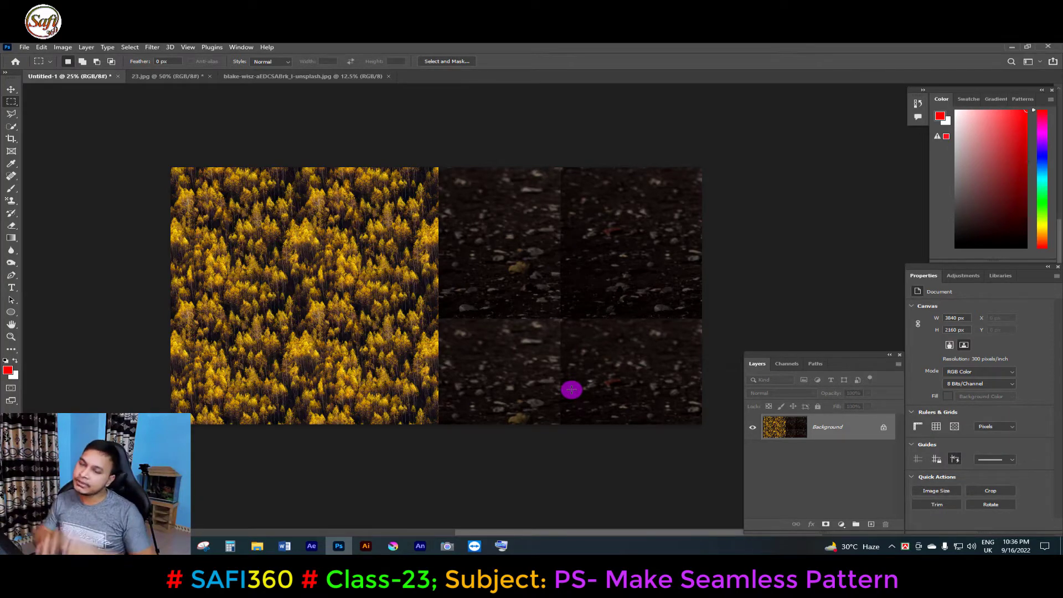
Undo the pattern fills to return Untitled-1 to a blank white canvas.
key("ctrl+z")
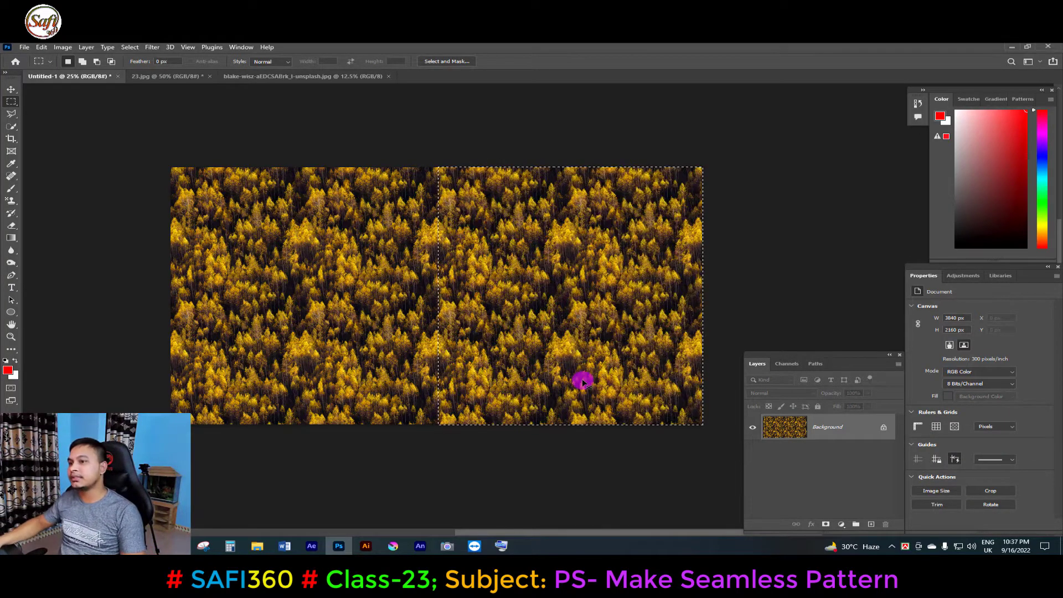
key("ctrl+z")
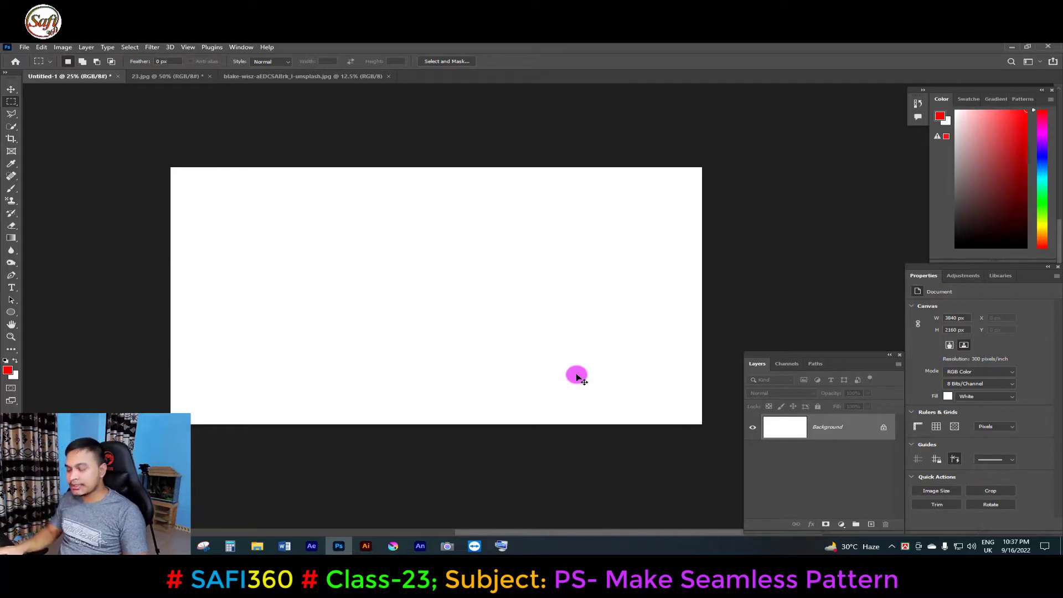
In the 23.jpg concrete texture, draw a rectangular selection around a patch near the upper centre.
left_click(166, 76)
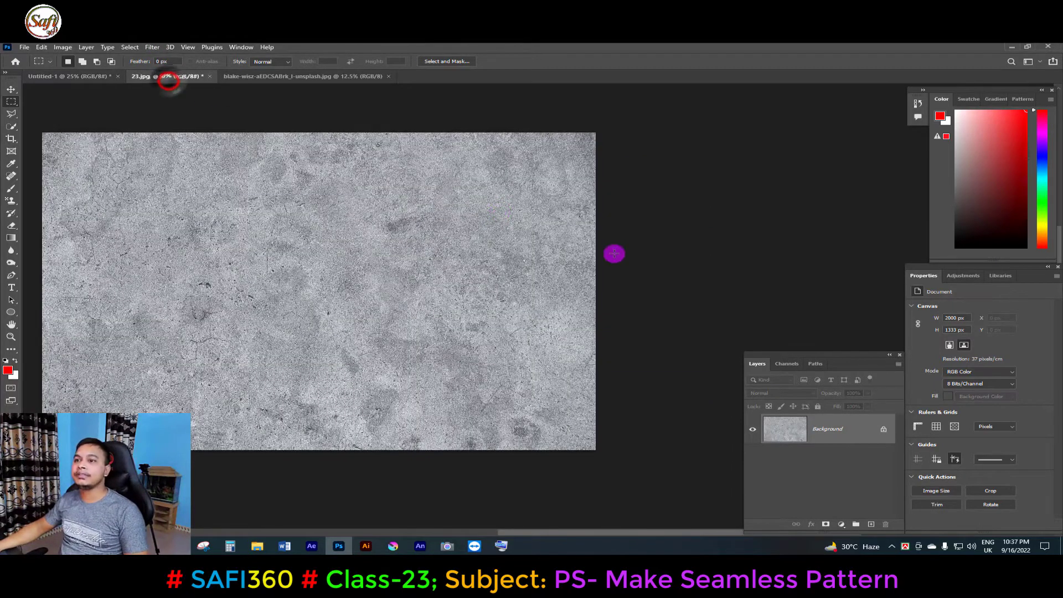
left_click_drag(321, 286, 418, 289)
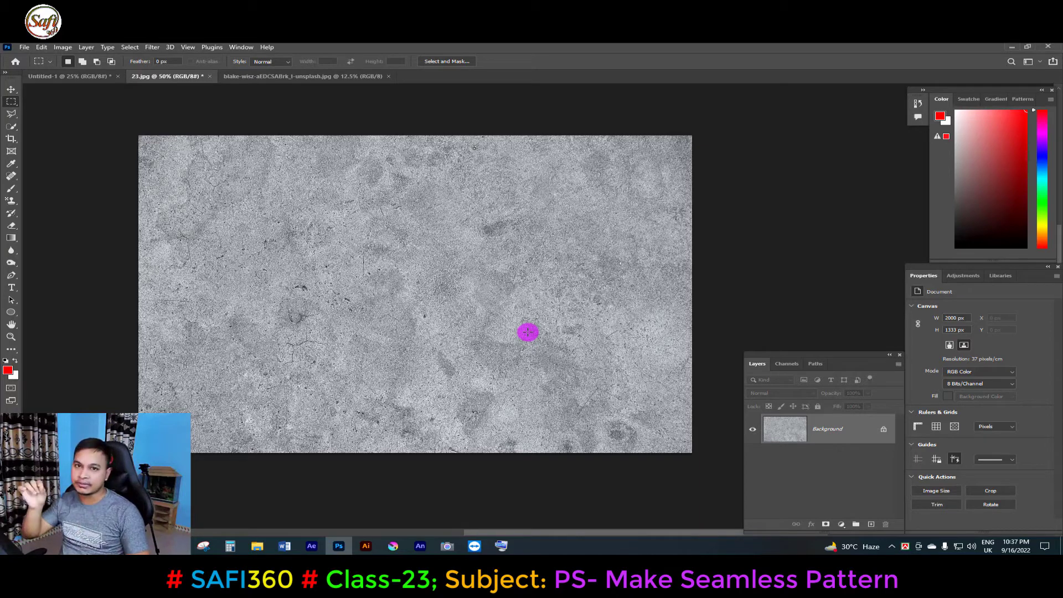
left_click(596, 249, "ctrl")
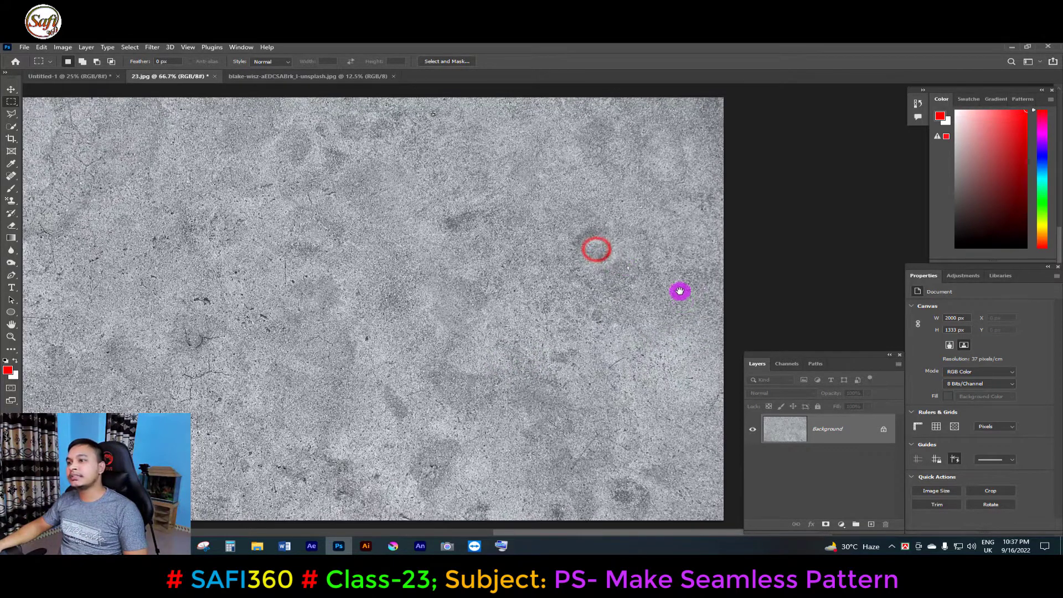
left_click_drag(652, 307, 602, 335)
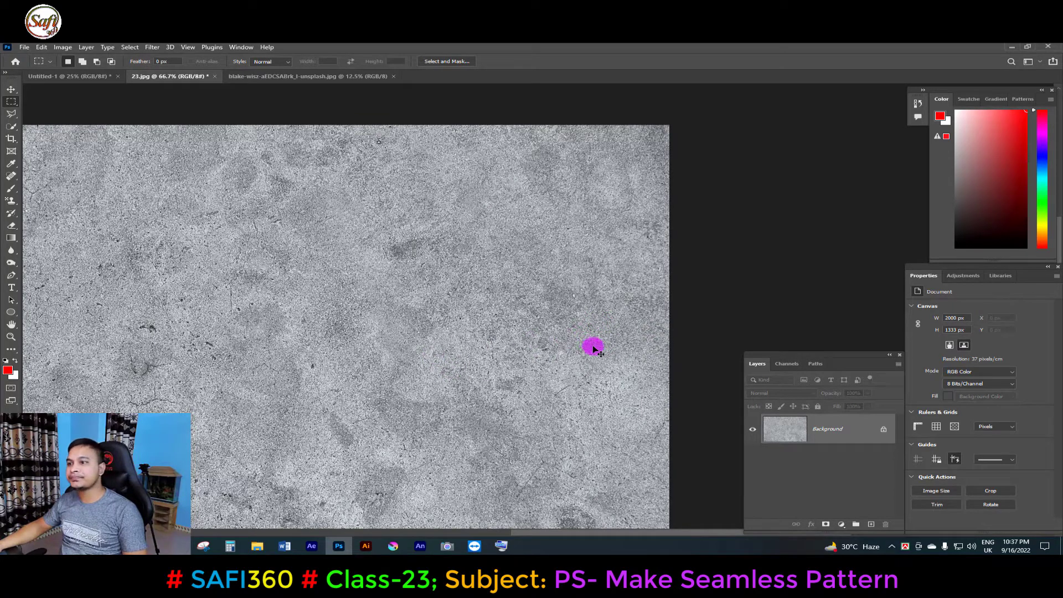
left_click_drag(600, 346, 570, 291)
left_click(570, 290, "alt")
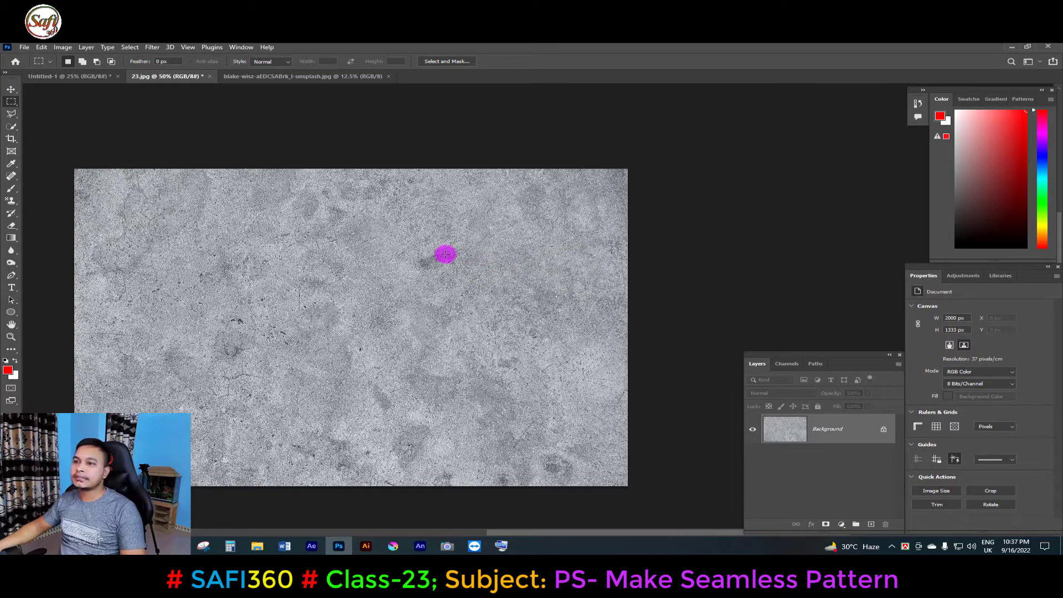
left_click_drag(398, 214, 522, 315)
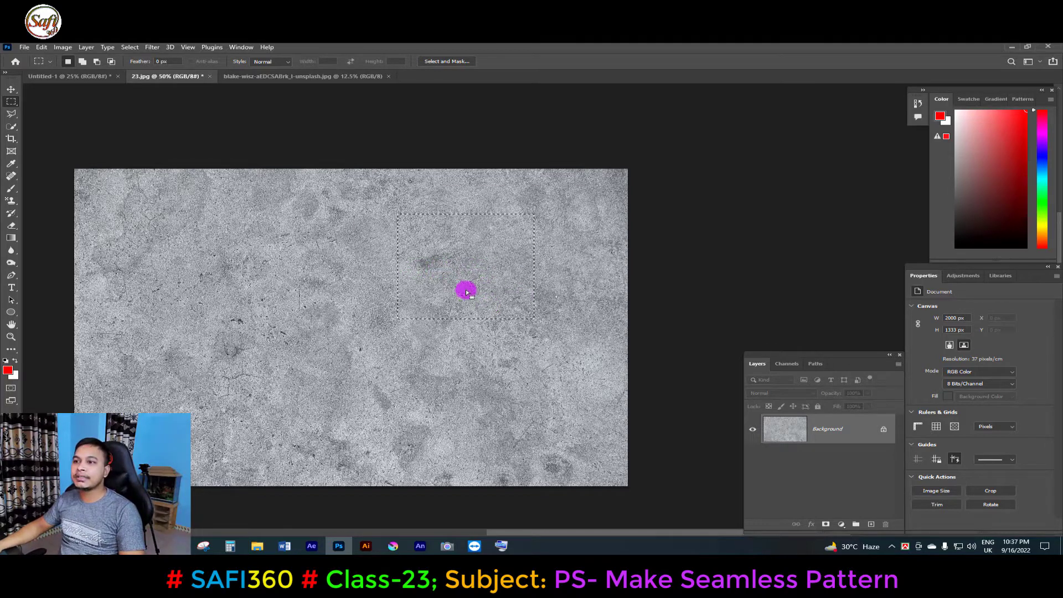
Define the selection as a new pattern named "wall general pattern".
left_click(24, 48)
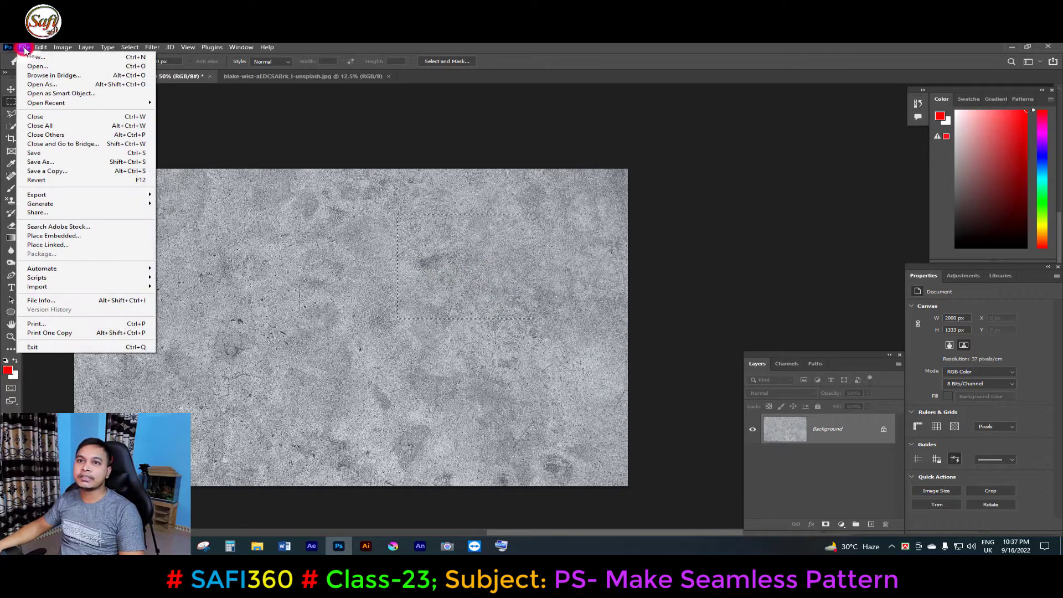
left_click(41, 48)
left_click(74, 315)
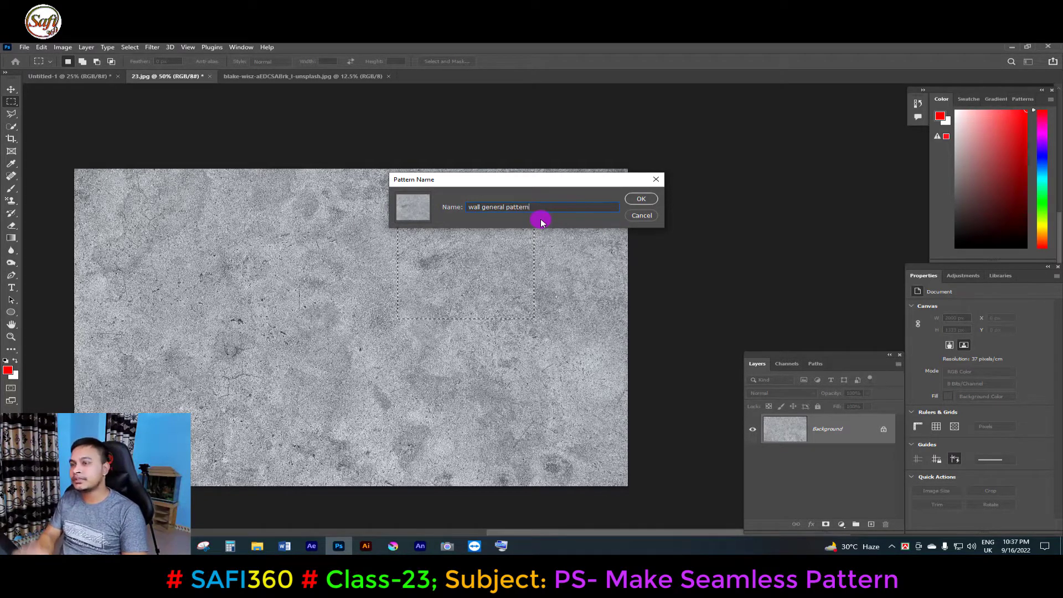
left_click(645, 197)
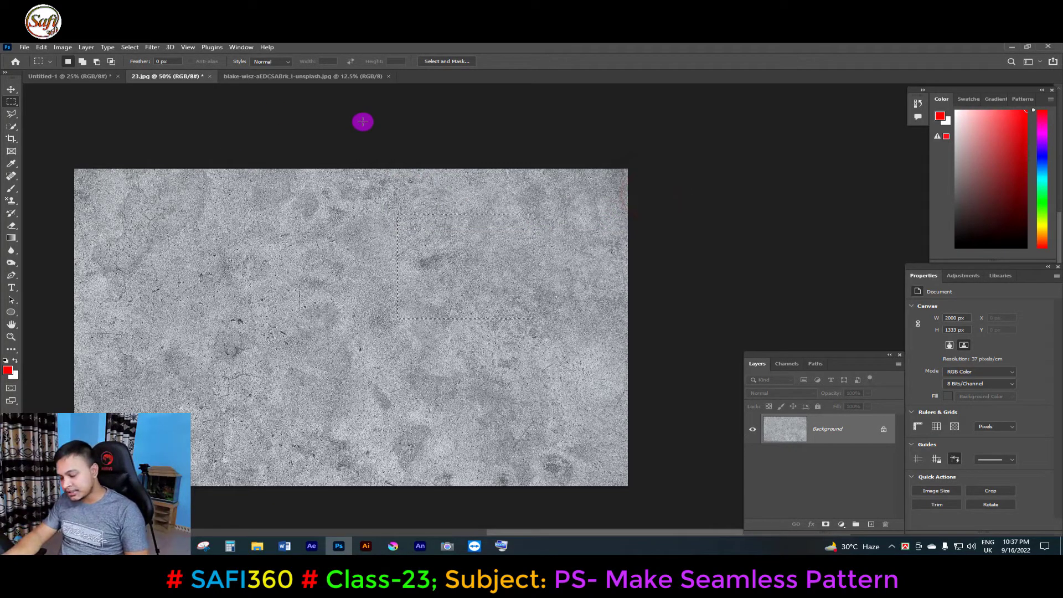
key("shift+F5")
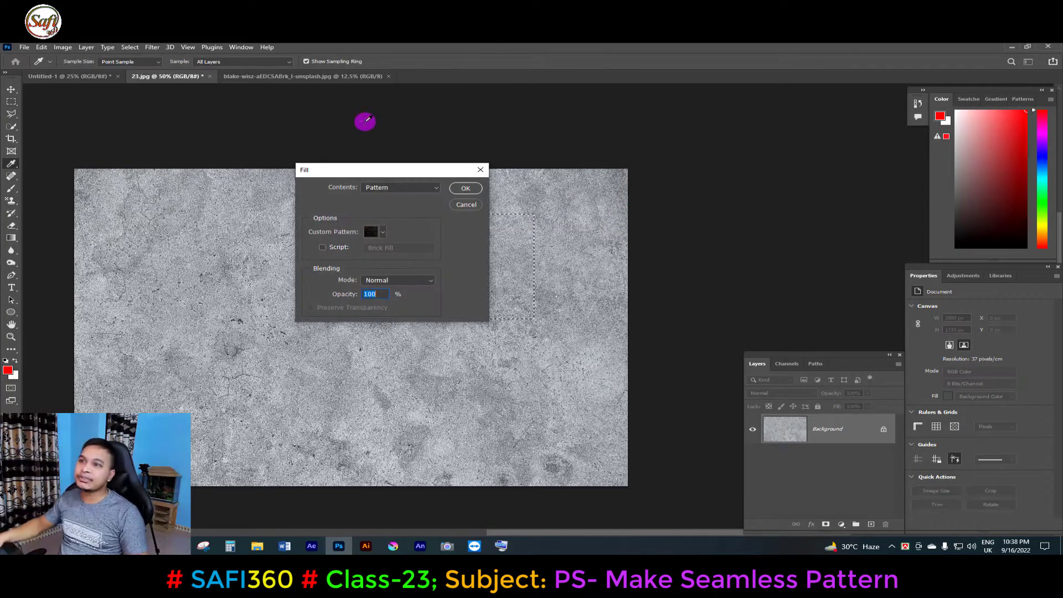
left_click(383, 232)
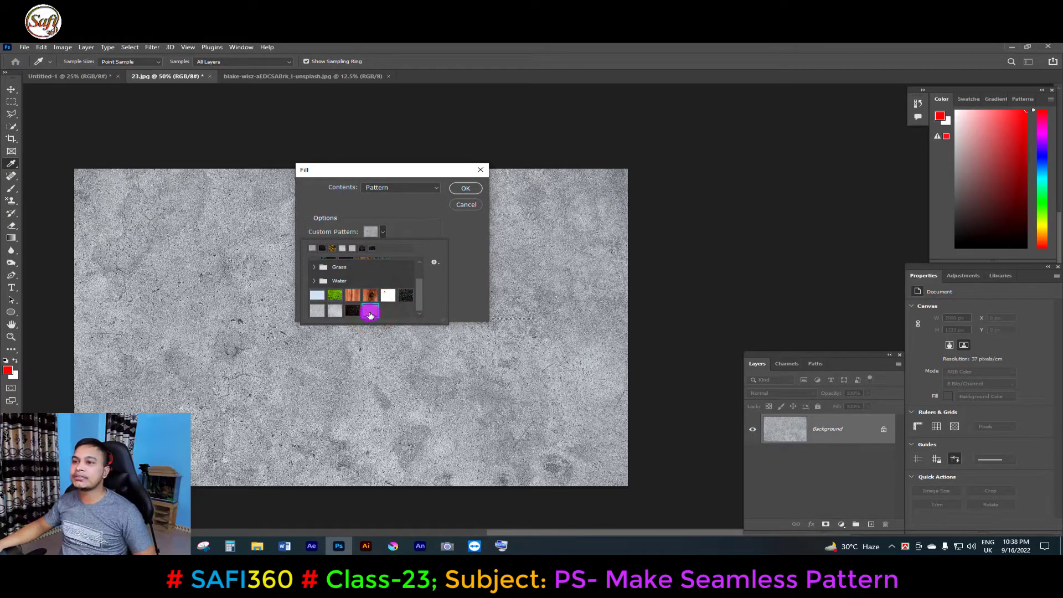
left_click(370, 311)
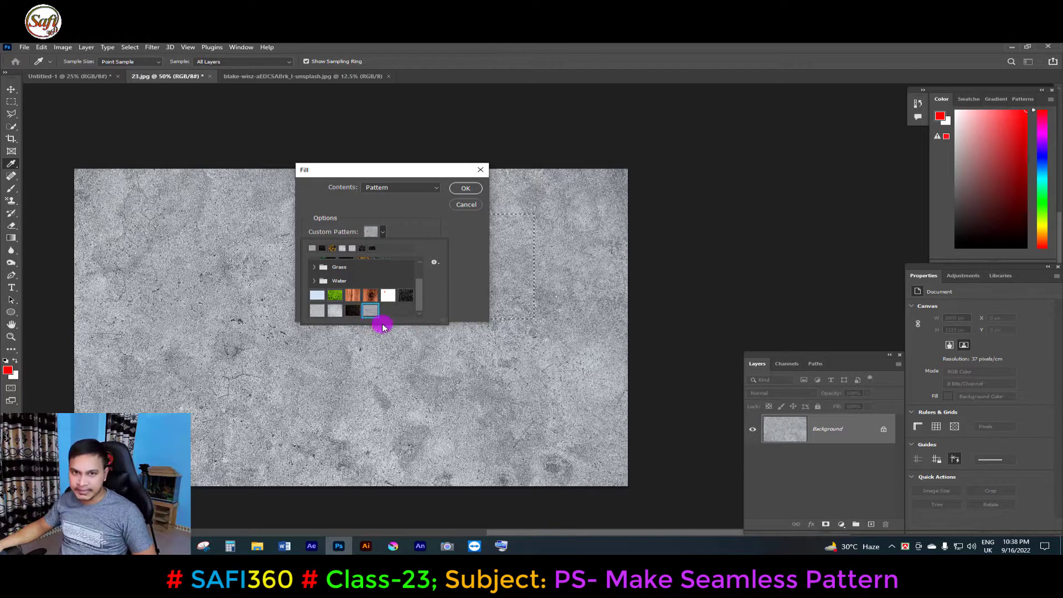
left_click(465, 190)
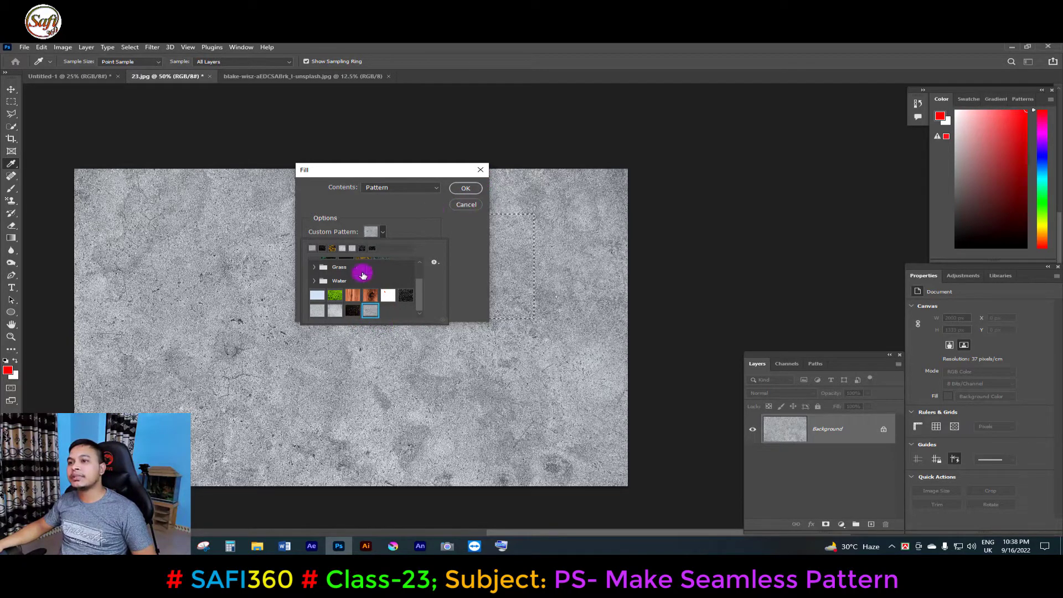
left_click(470, 206)
Create a new document from the saved safi360 preset of 13 x 8 inches at 300 ppi.
key("m")
key("ctrl+n")
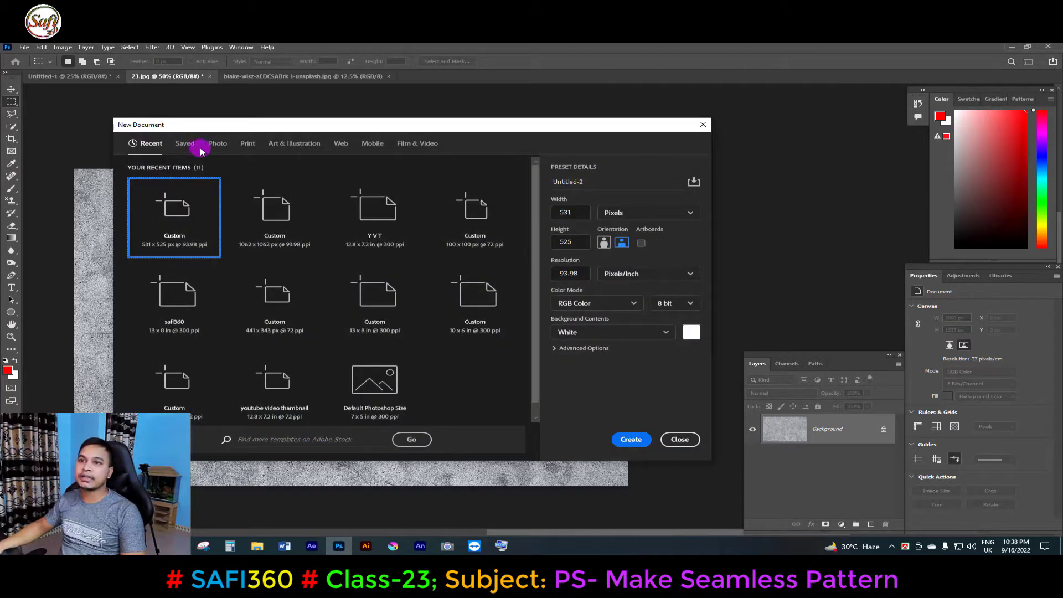
left_click(185, 143)
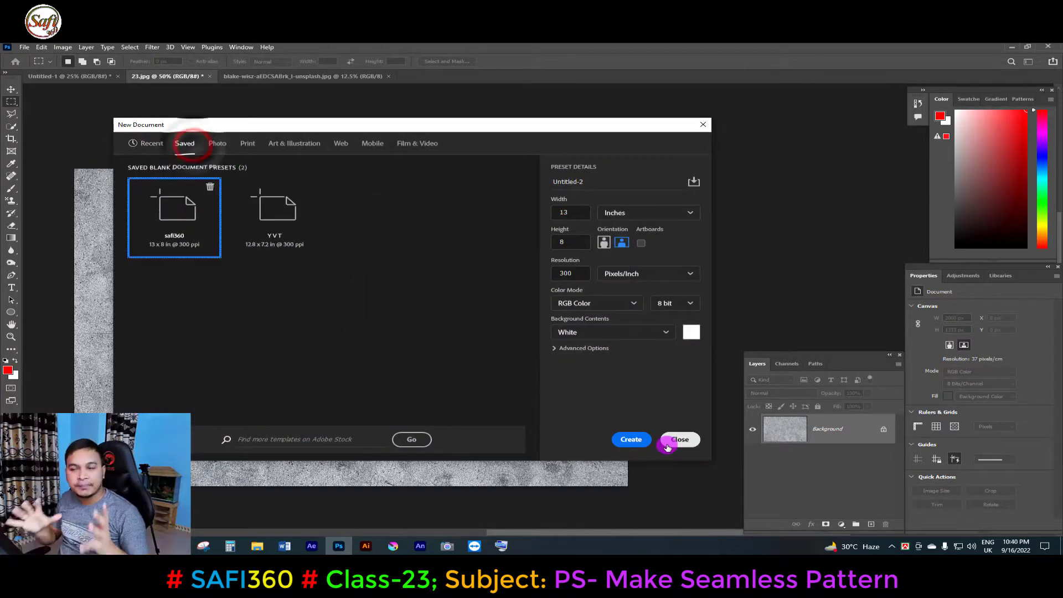
left_click(623, 437)
Fill the new document with the wall general pattern.
left_click_drag(654, 227, 541, 228)
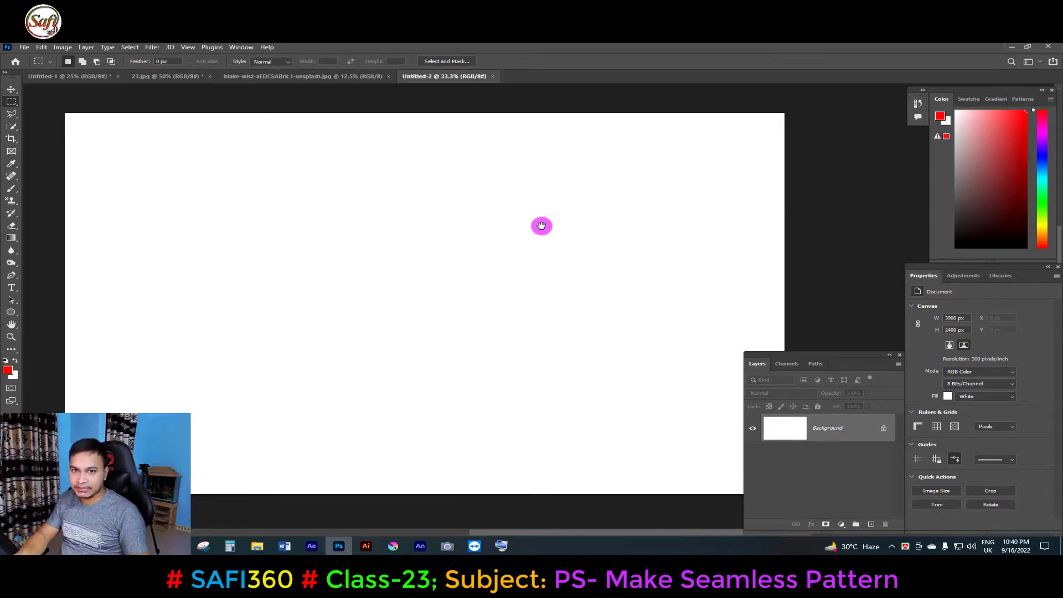
key("shift+F5")
left_click(384, 231)
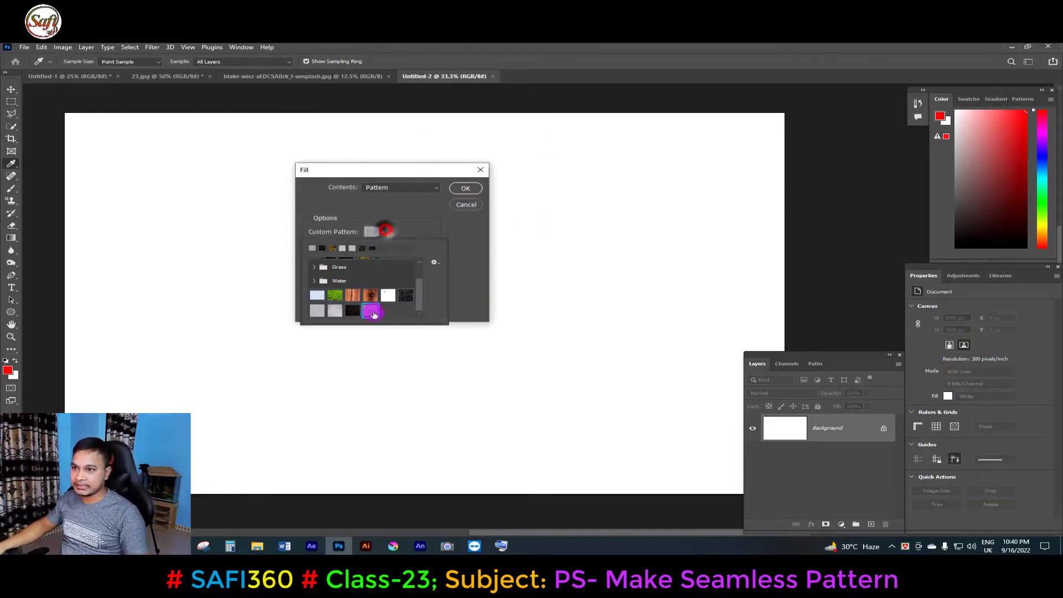
left_click(372, 311)
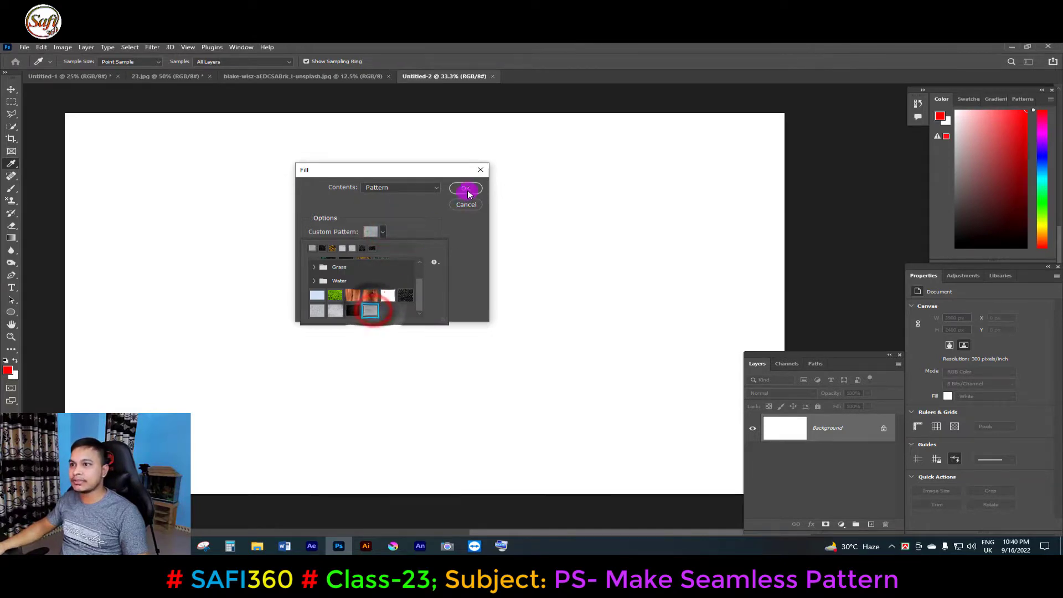
left_click(465, 188)
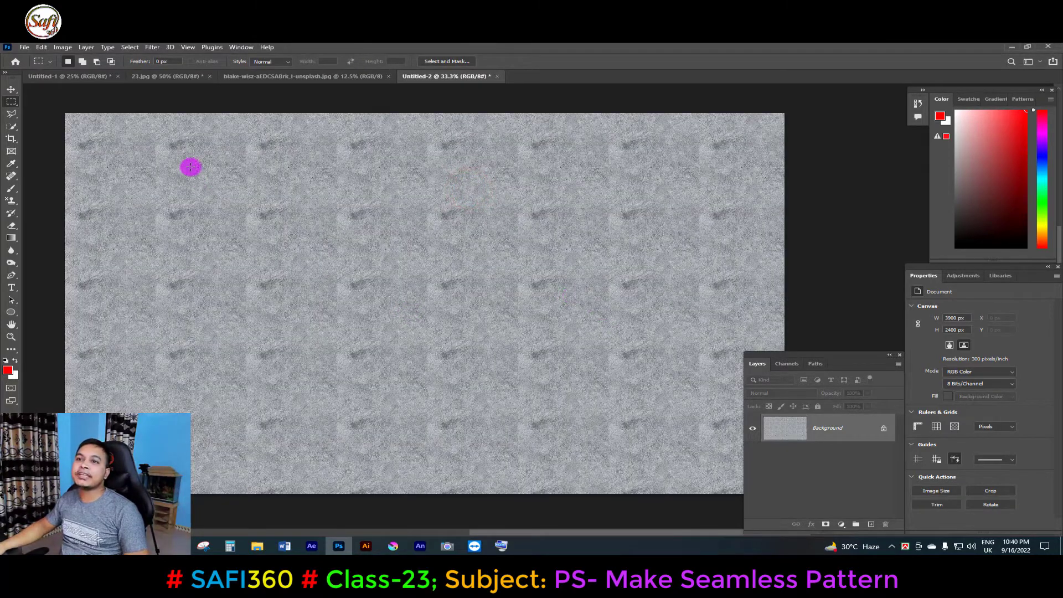
Inspect the tiled pattern fill across the canvas for visible repeating seams.
left_click(713, 270)
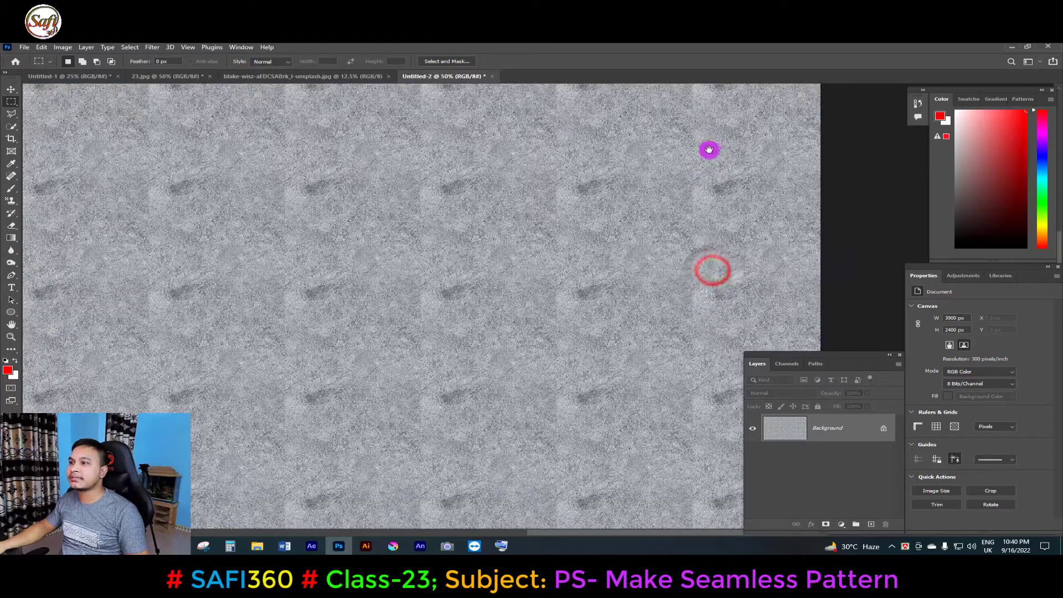
left_click_drag(714, 365, 694, 221)
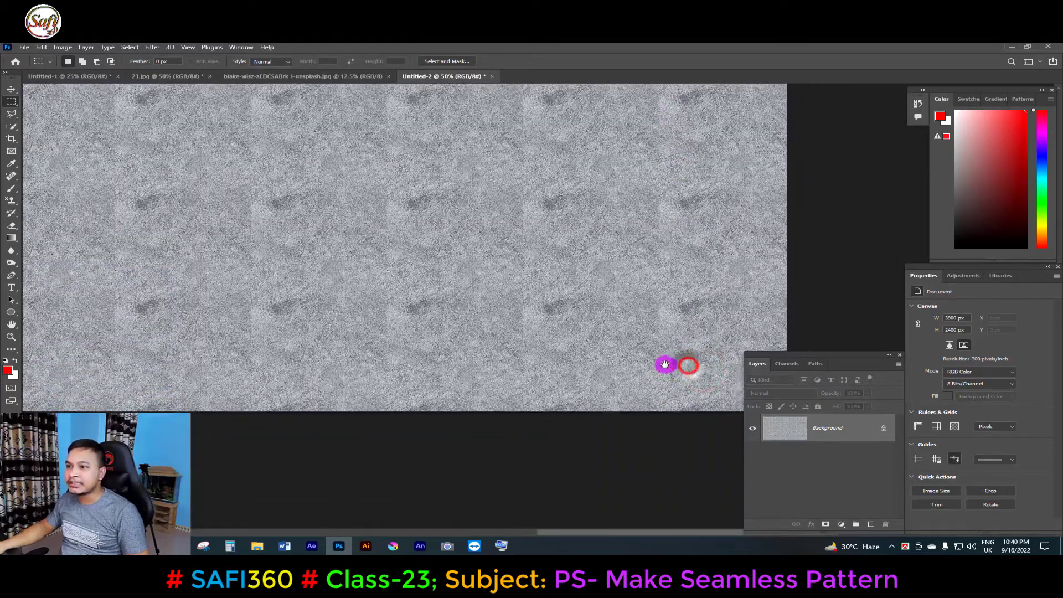
left_click(621, 290, "alt")
left_click_drag(597, 335, 531, 412)
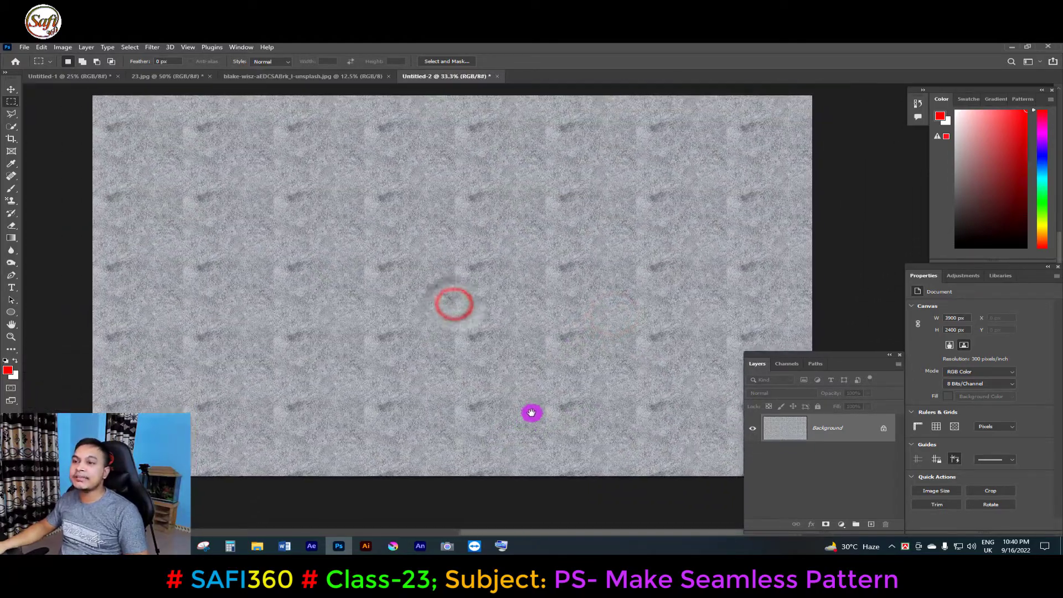
left_click_drag(365, 396, 389, 440)
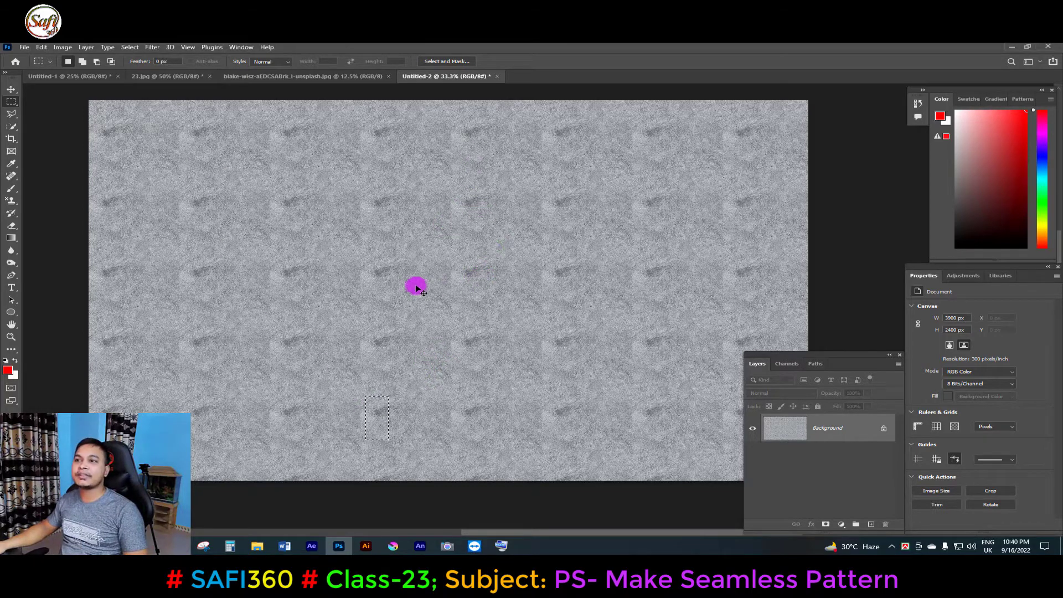
Undo the pattern fill and close the blake-wisz photo document.
key("ctrl+z")
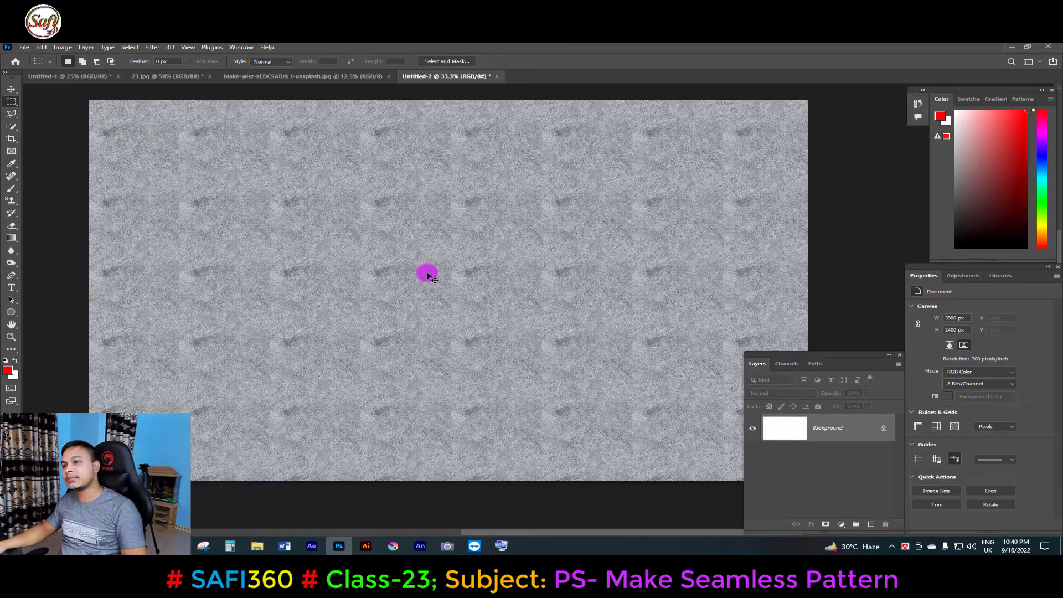
left_click(290, 78)
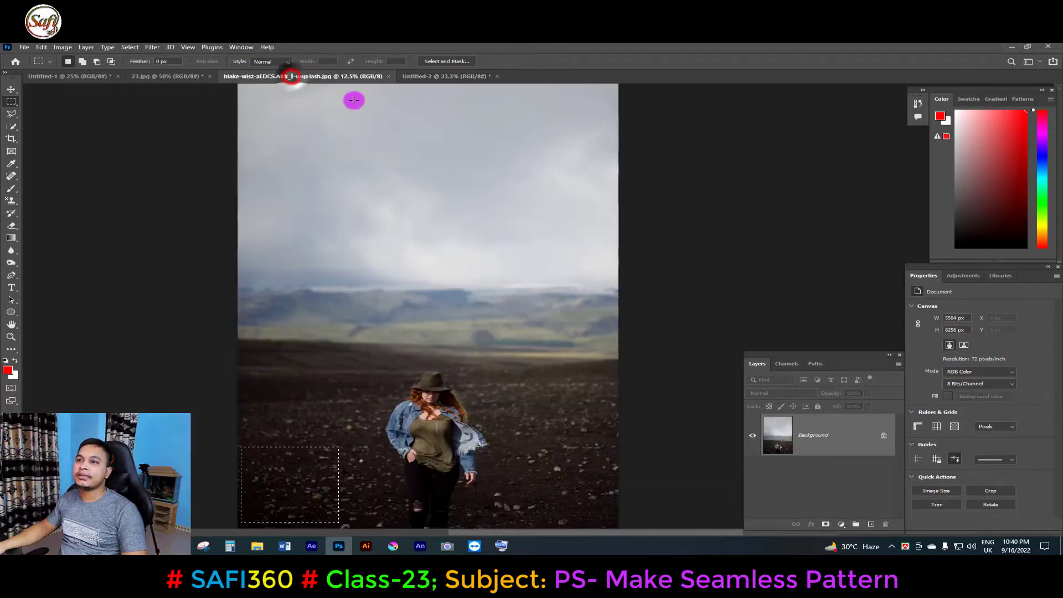
left_click(388, 76)
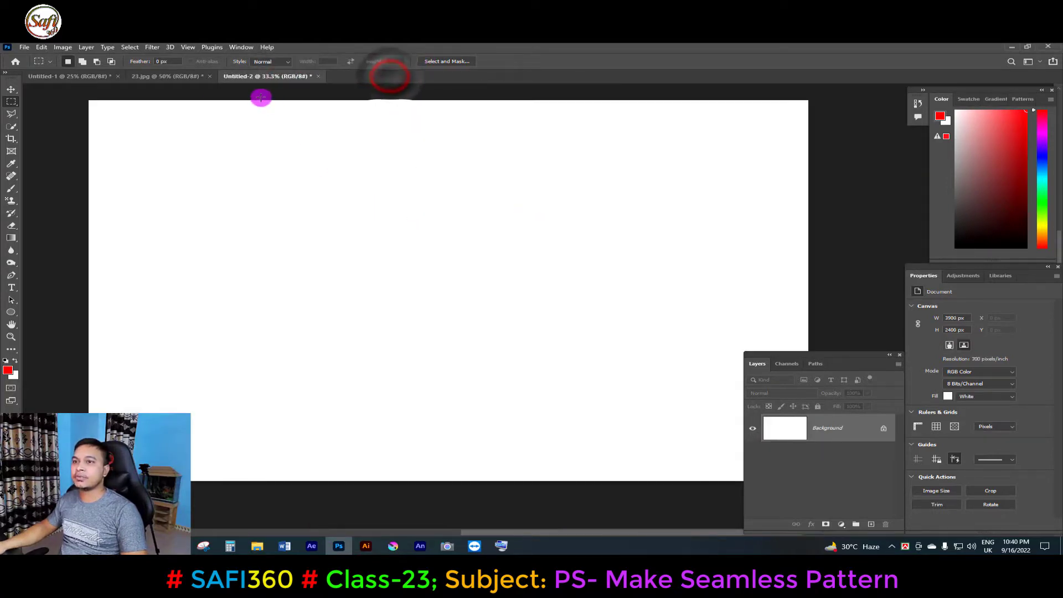
Return to the 23.jpg texture document and clear its selection.
left_click(179, 76)
key("ctrl+d")
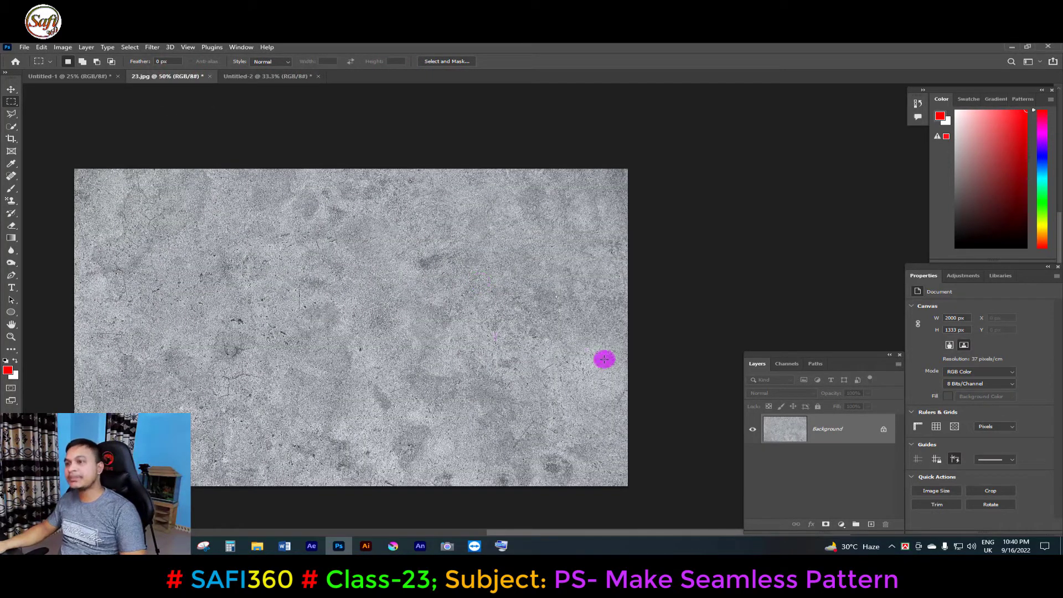
left_click_drag(487, 299, 515, 313)
left_click(573, 303, "alt")
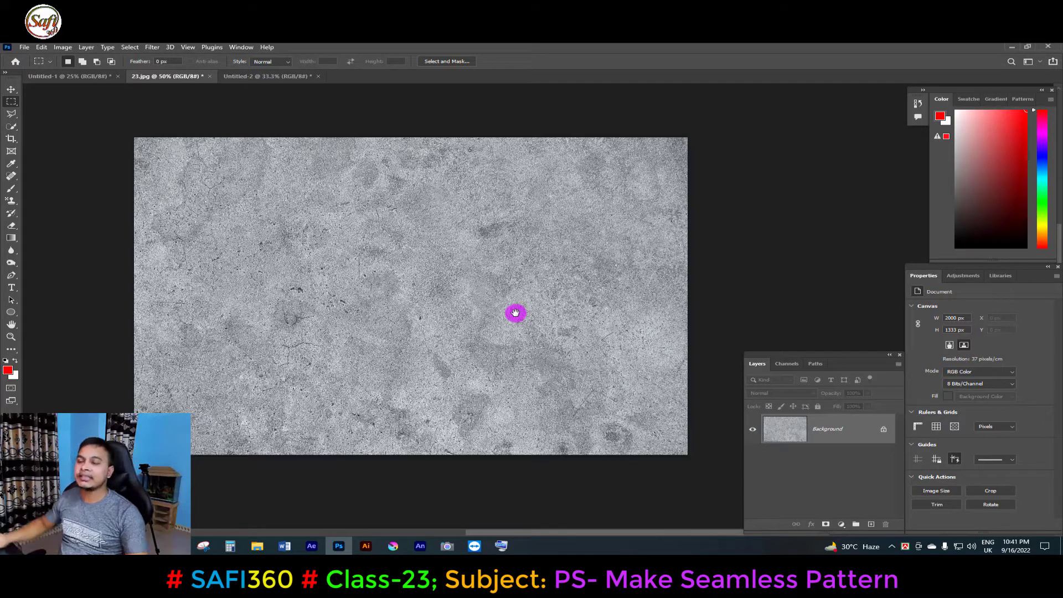
Select a square area of about 611 x 604 px in the texture's lower right and cut it out.
left_click(589, 265)
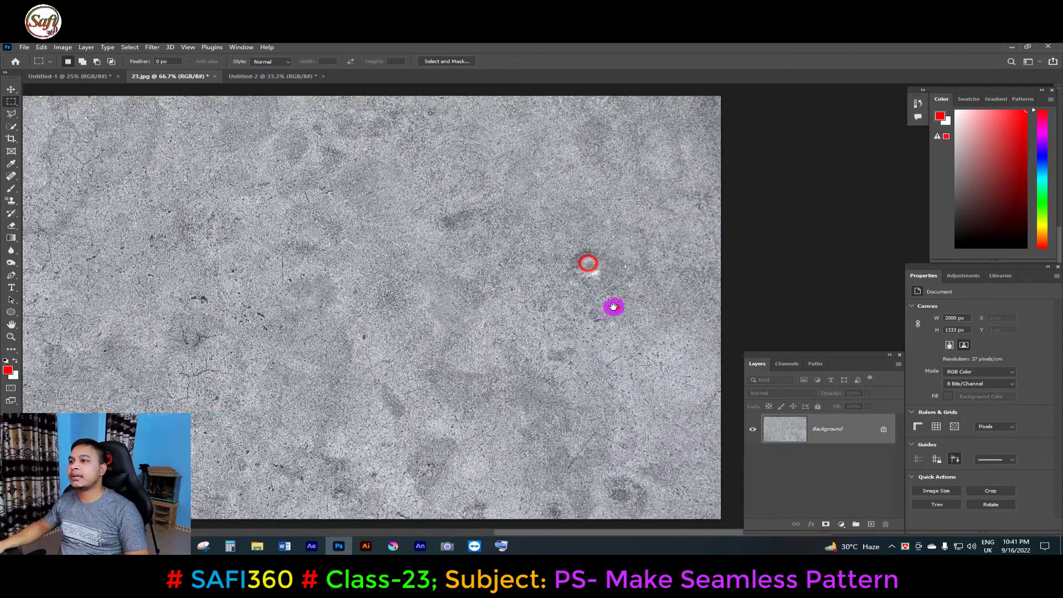
left_click_drag(474, 177, 624, 303)
left_click(550, 277)
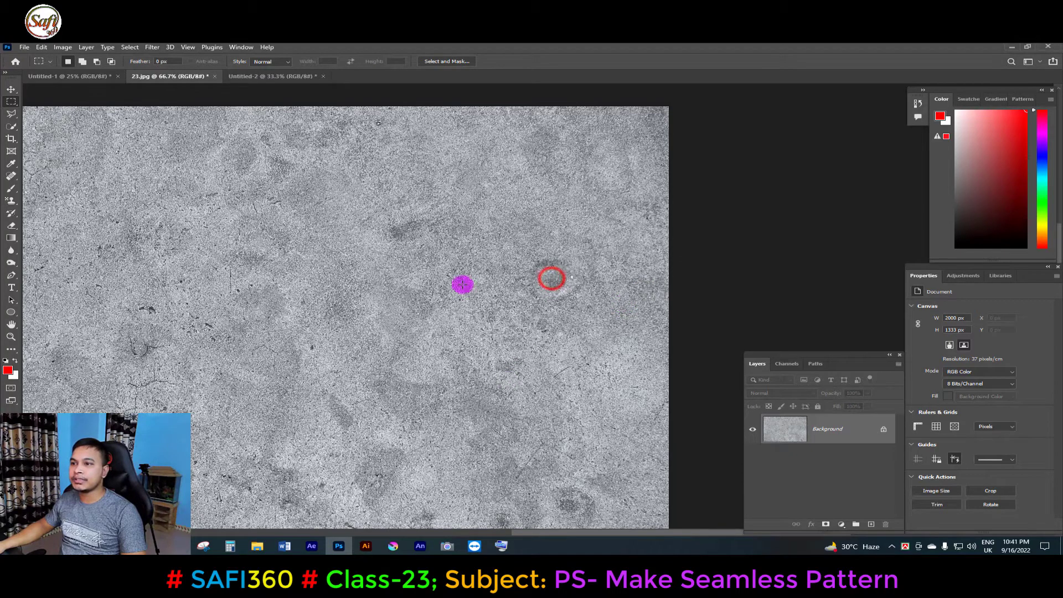
left_click_drag(435, 257, 659, 448)
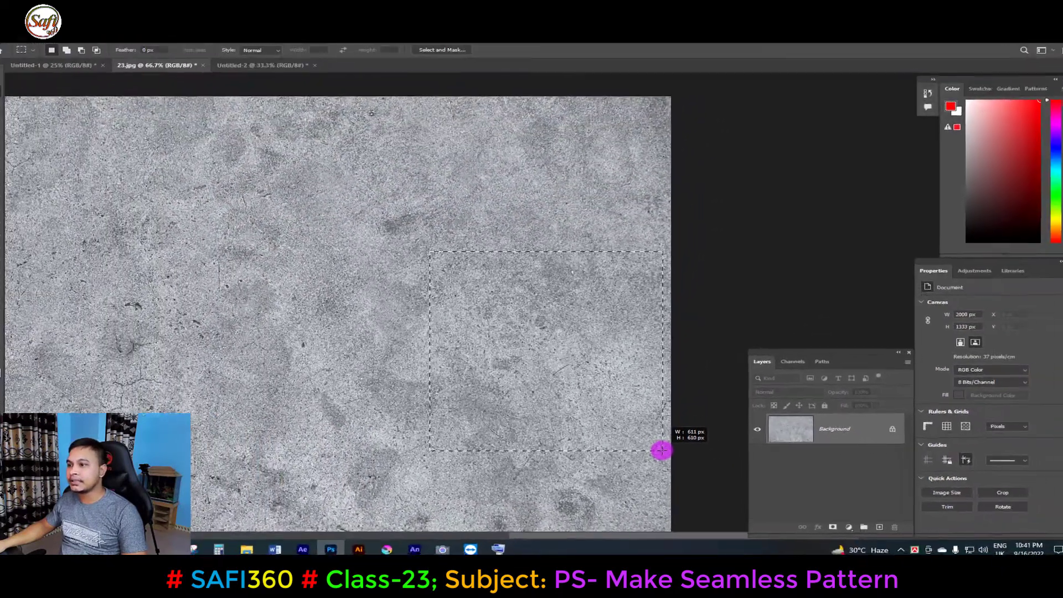
left_click_drag(715, 453, 715, 457)
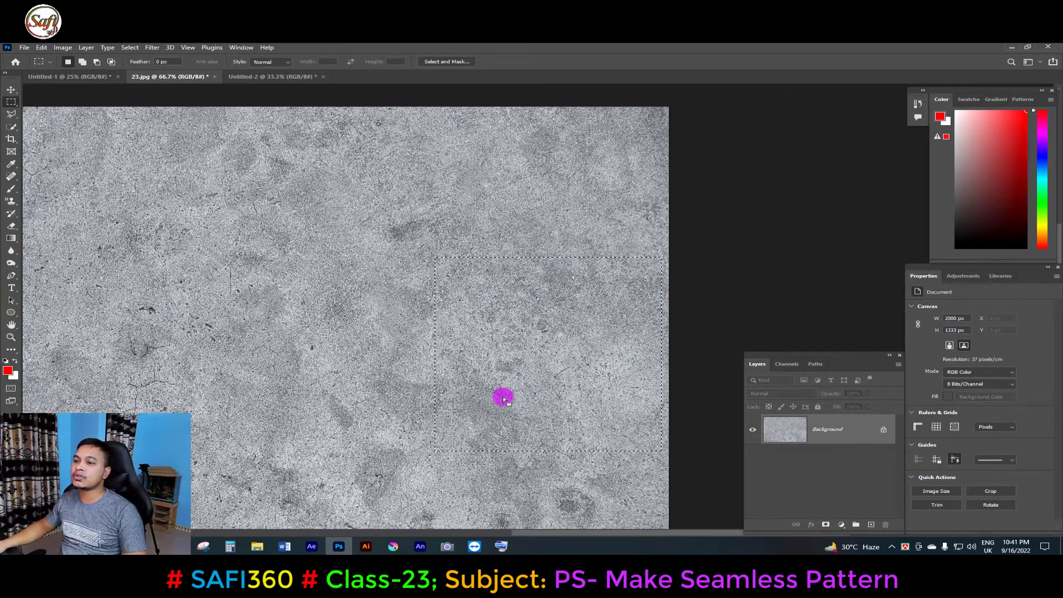
left_click_drag(550, 381, 570, 380)
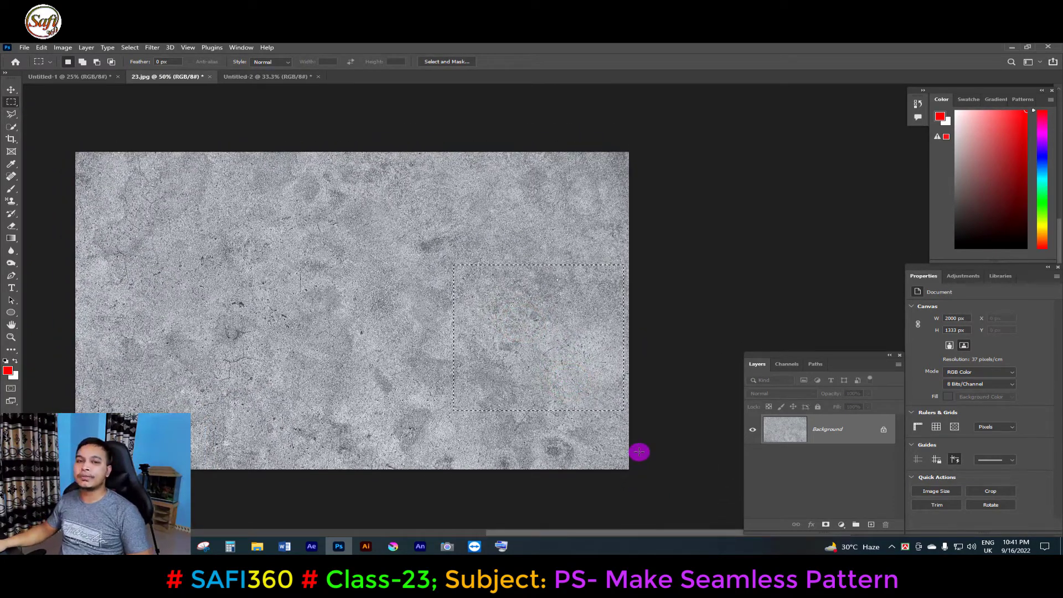
key("ctrl+x")
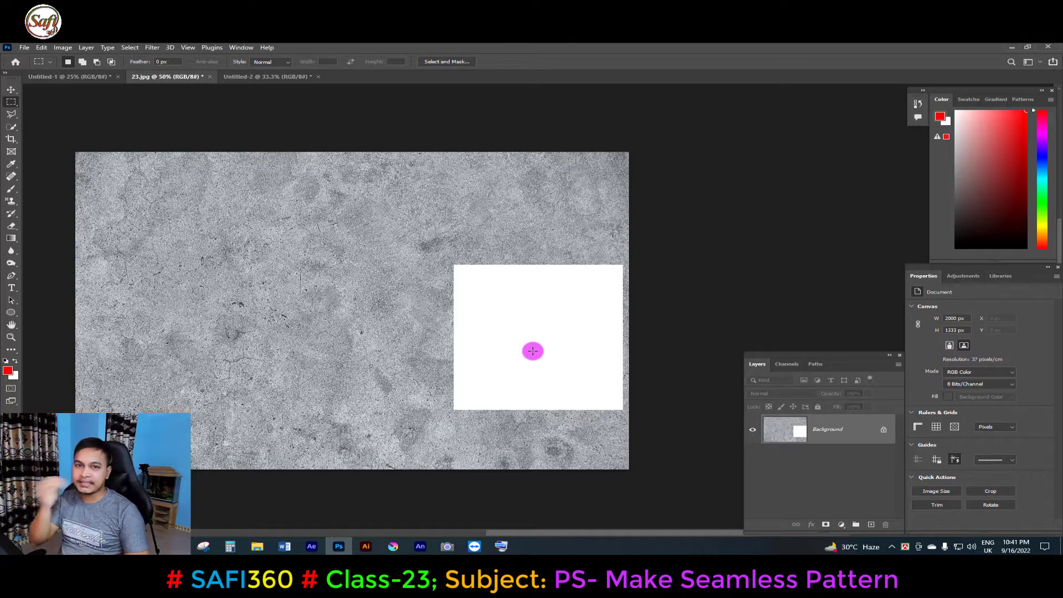
Create a new 611 x 610 px document from the clipboard preset and paste the cut texture into it.
key("ctrl+n")
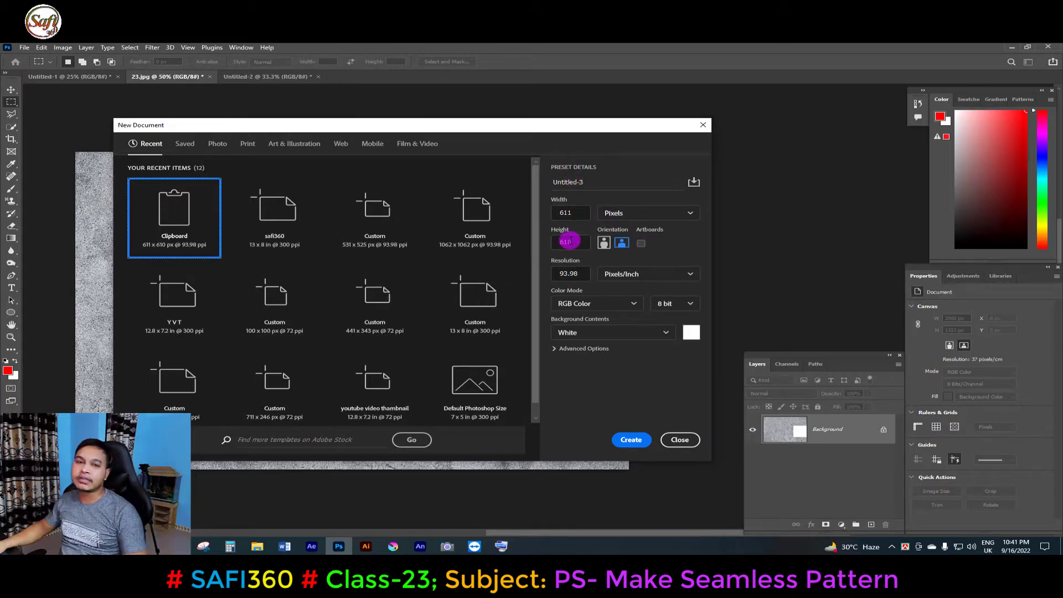
left_click(631, 440)
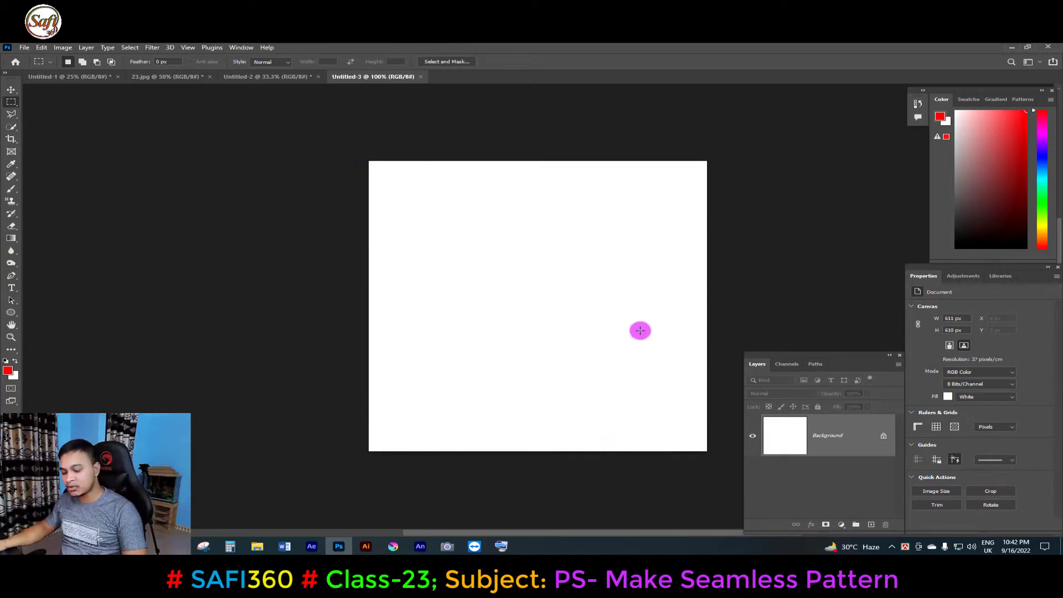
key("ctrl+v")
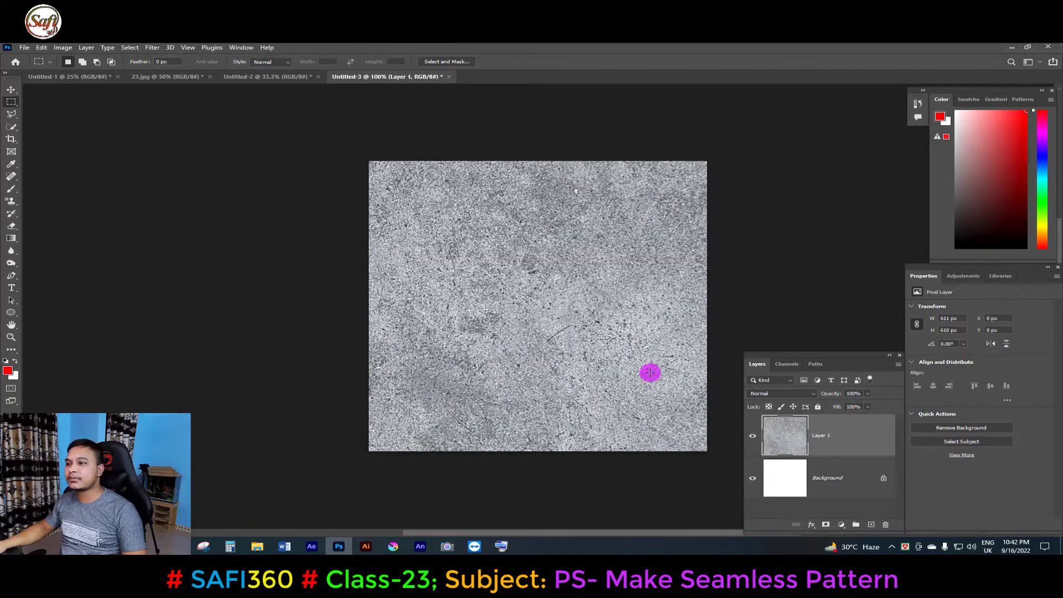
Delete the white Background layer beneath the pasted texture layer.
left_click(578, 285, "alt")
left_click_drag(610, 307, 487, 305)
left_click(487, 306, "ctrl")
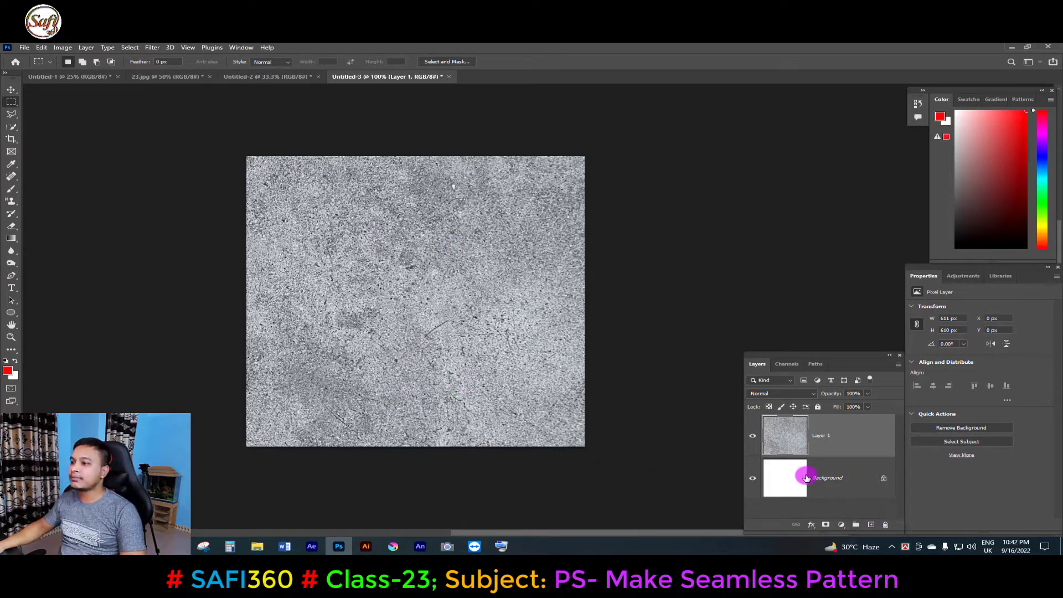
left_click_drag(846, 478, 885, 524)
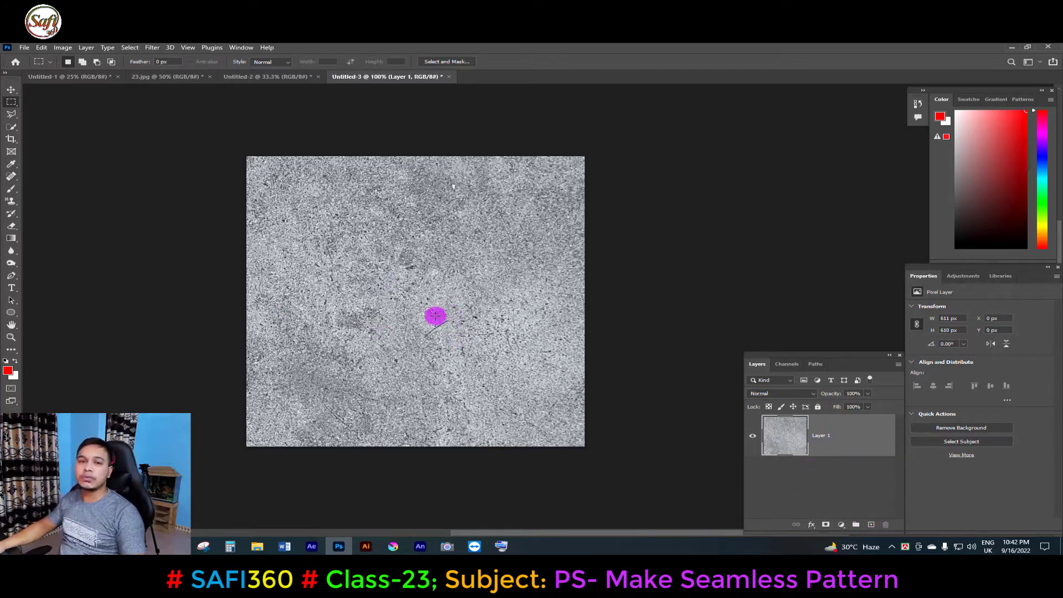
Brighten the texture layer with a Curves adjustment by nudging the curve's midpoint.
key("ctrl+m")
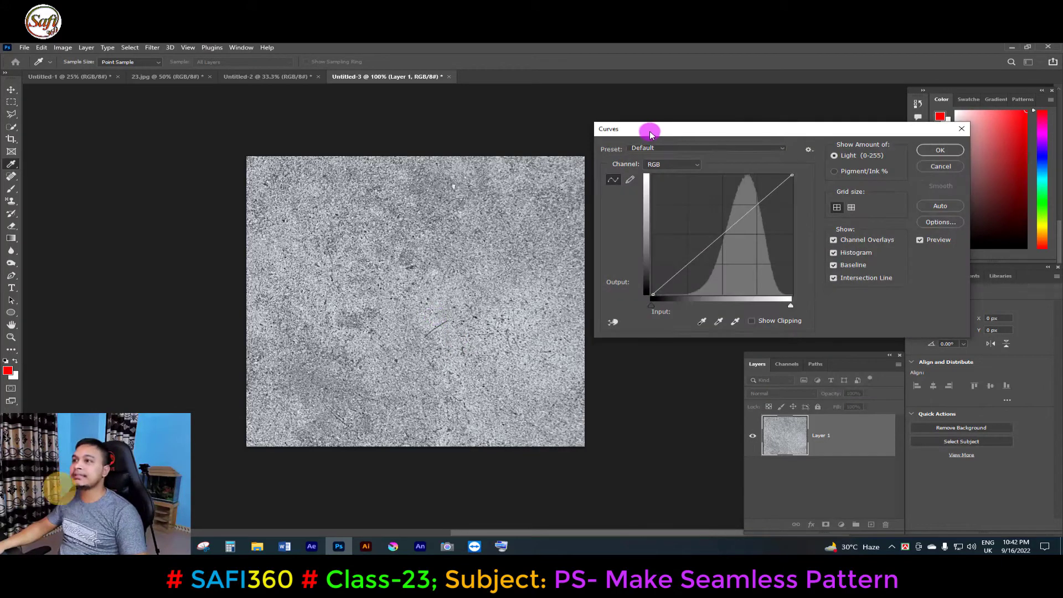
left_click_drag(693, 129, 667, 131)
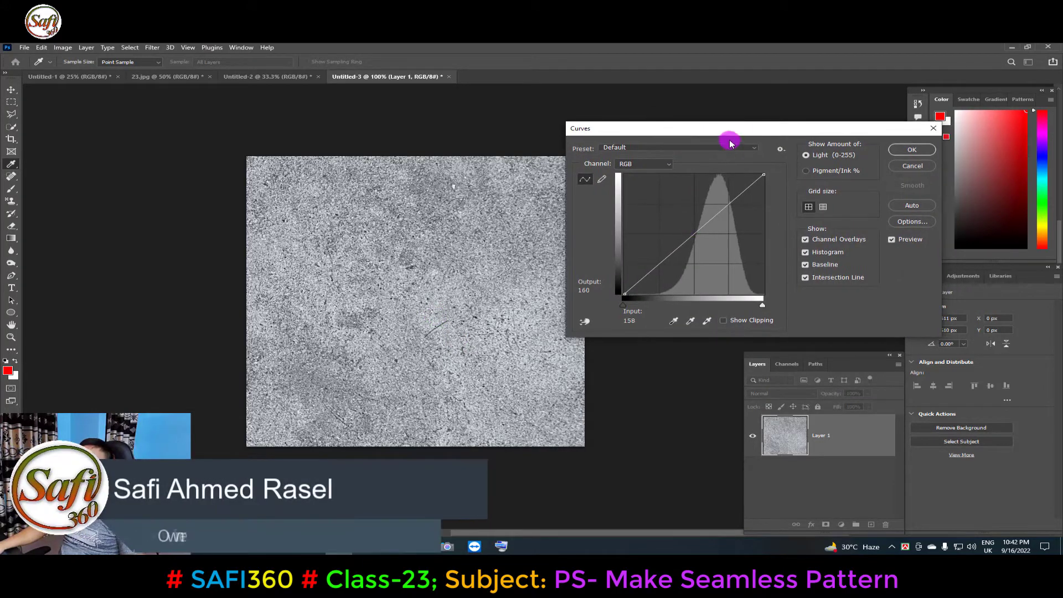
left_click_drag(742, 131, 749, 138)
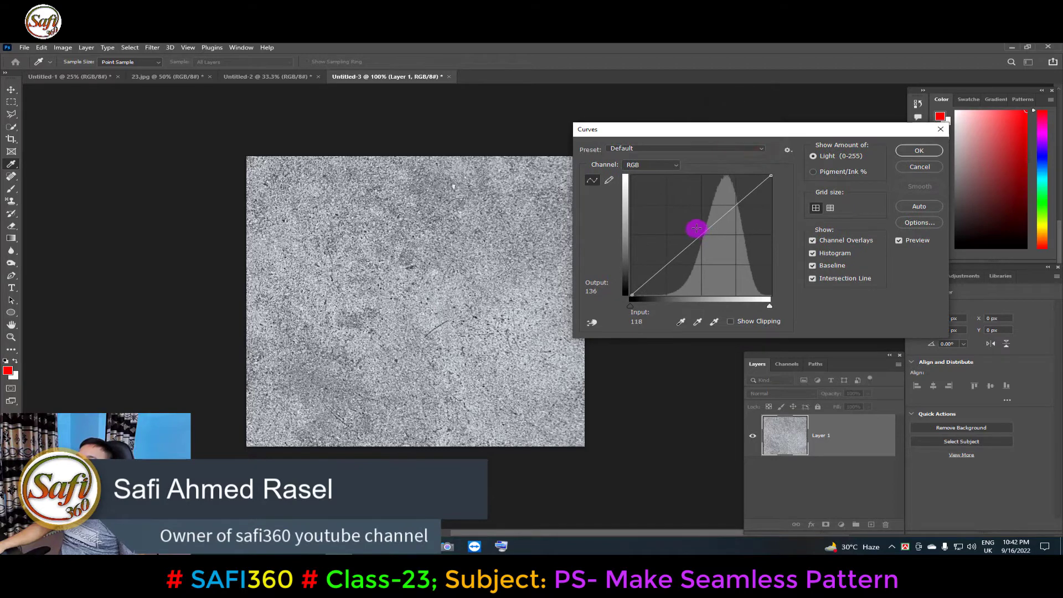
left_click_drag(695, 228, 691, 227)
left_click(914, 150)
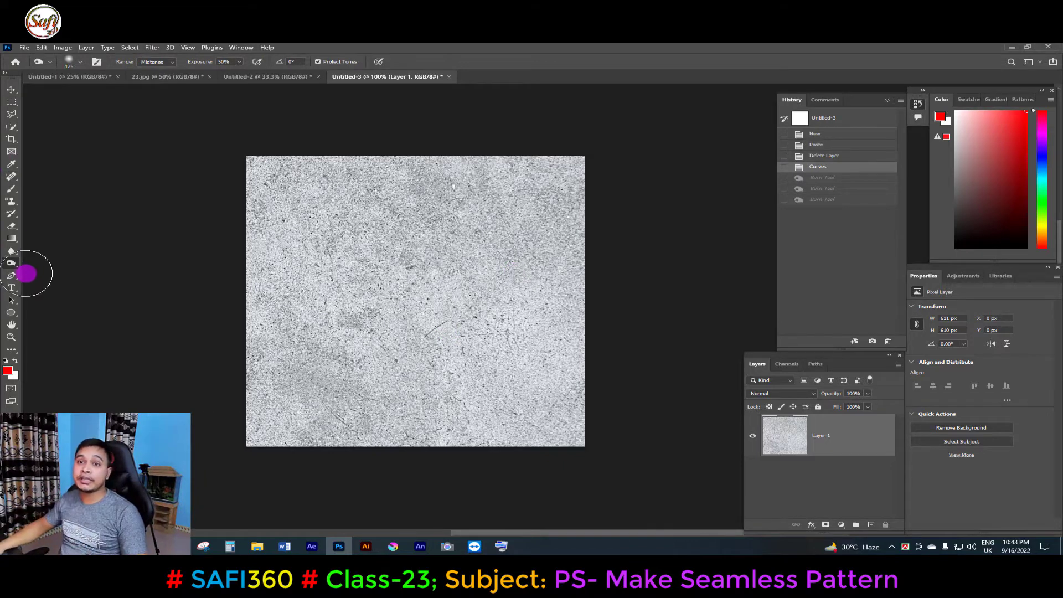
Switch to the Dodge Tool with a smaller brush and lighten dark patches across the whole texture.
right_click(11, 264)
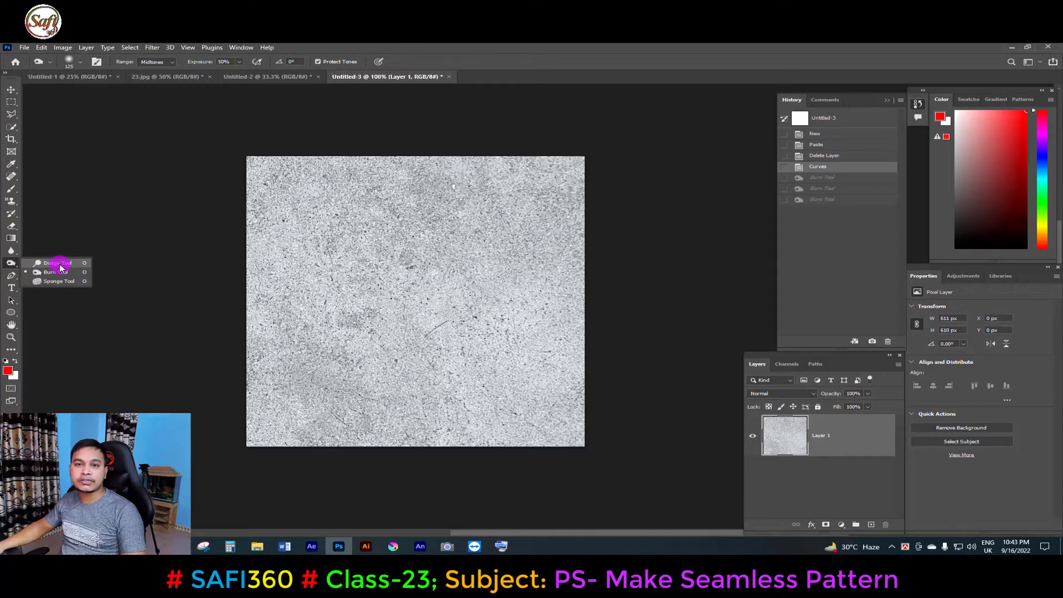
left_click(60, 268)
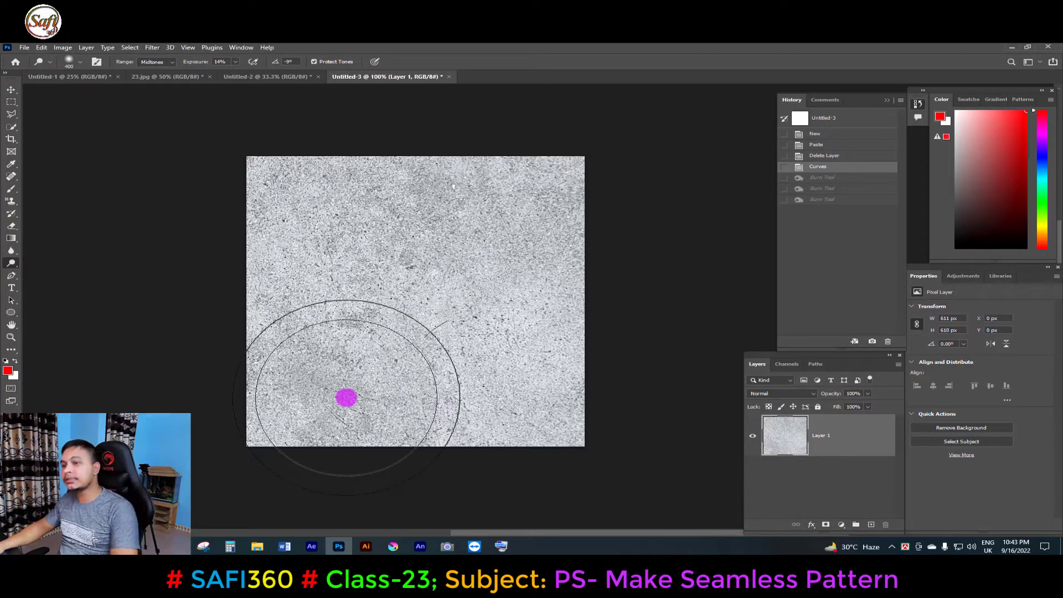
key("bracketleft")
key("bracketleft")
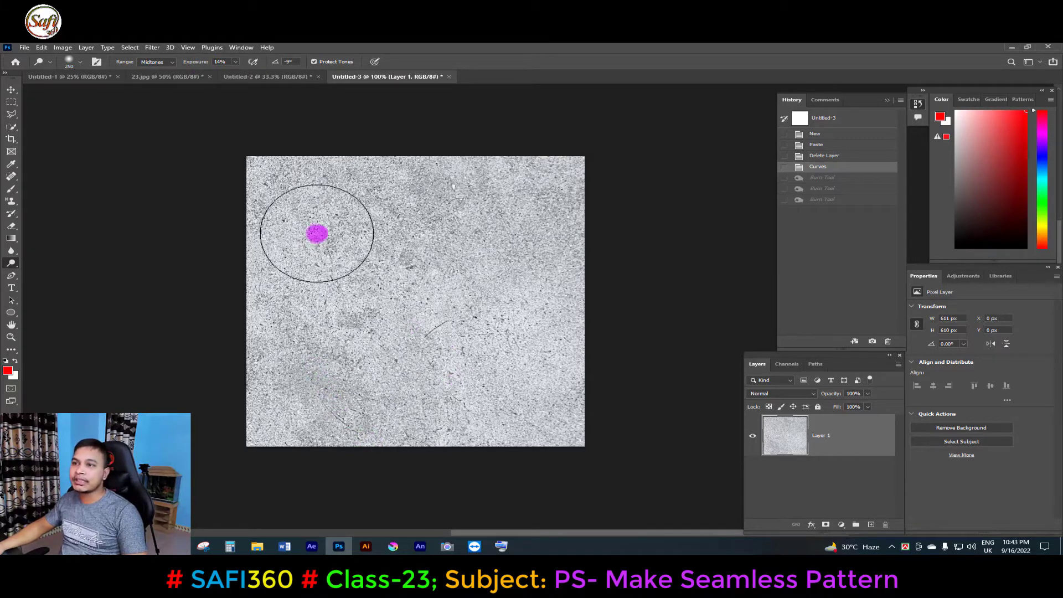
key("bracketleft")
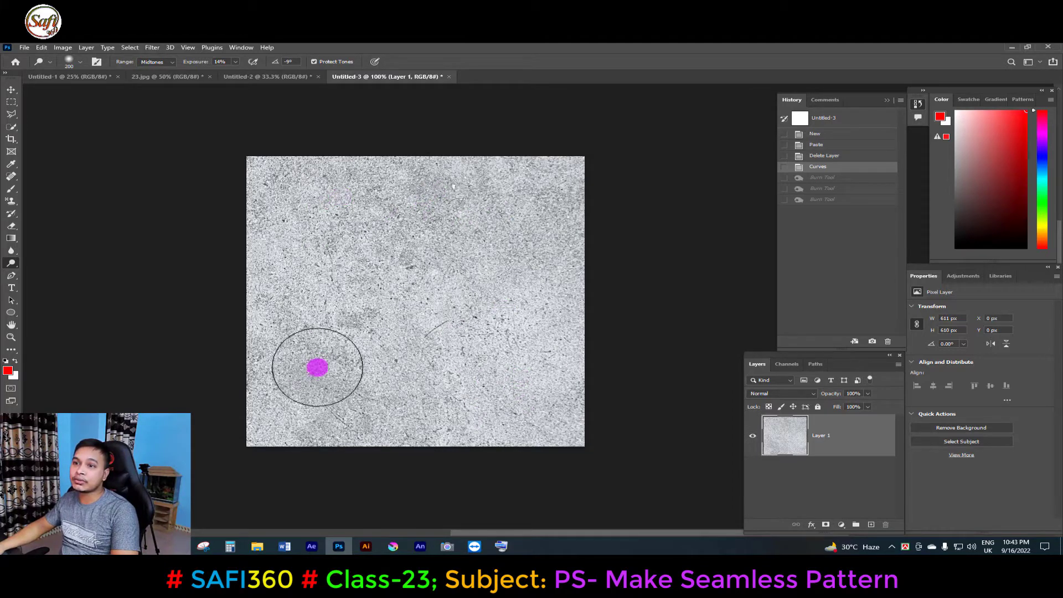
mouse_move(307, 362)
left_mouse_down()
mouse_move(330, 407)
mouse_move(301, 415)
mouse_move(442, 413)
mouse_move(432, 411)
left_mouse_up()
left_click_drag(410, 407, 374, 392)
mouse_move(334, 321)
left_mouse_down()
mouse_move(370, 318)
mouse_move(356, 317)
mouse_move(417, 280)
mouse_move(440, 190)
mouse_move(393, 234)
mouse_move(369, 191)
left_mouse_up()
key("bracketleft")
key("bracketleft")
left_click_drag(356, 187, 331, 249)
key("bracketleft")
left_click_drag(412, 185, 526, 191)
left_click_drag(543, 194, 545, 213)
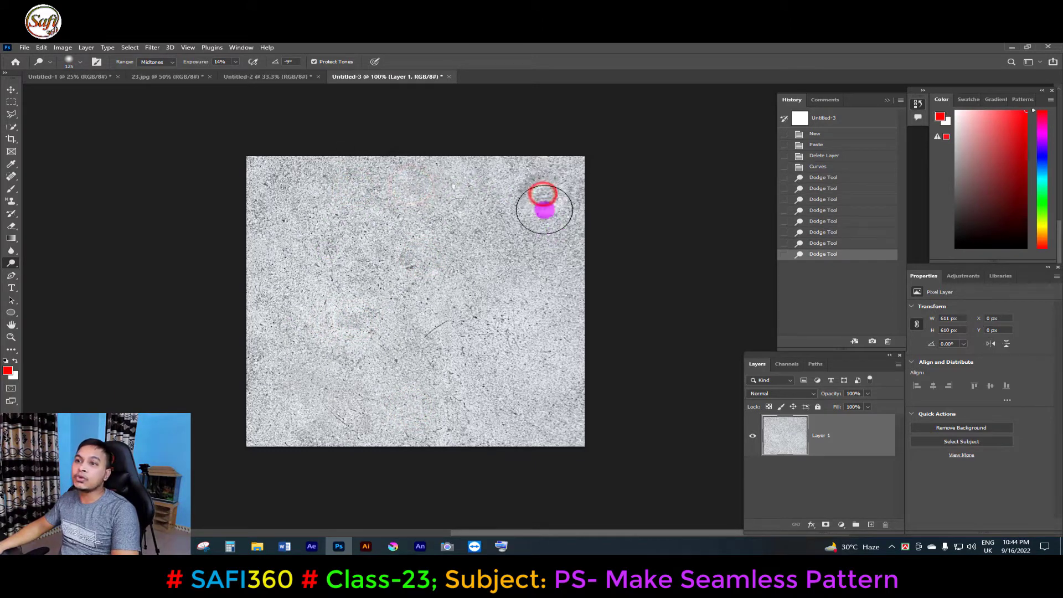
mouse_move(292, 170)
left_mouse_down()
mouse_move(266, 201)
mouse_move(266, 255)
left_mouse_up()
left_click_drag(267, 321, 257, 437)
mouse_move(411, 262)
left_mouse_down()
mouse_move(420, 277)
mouse_move(468, 288)
left_mouse_up()
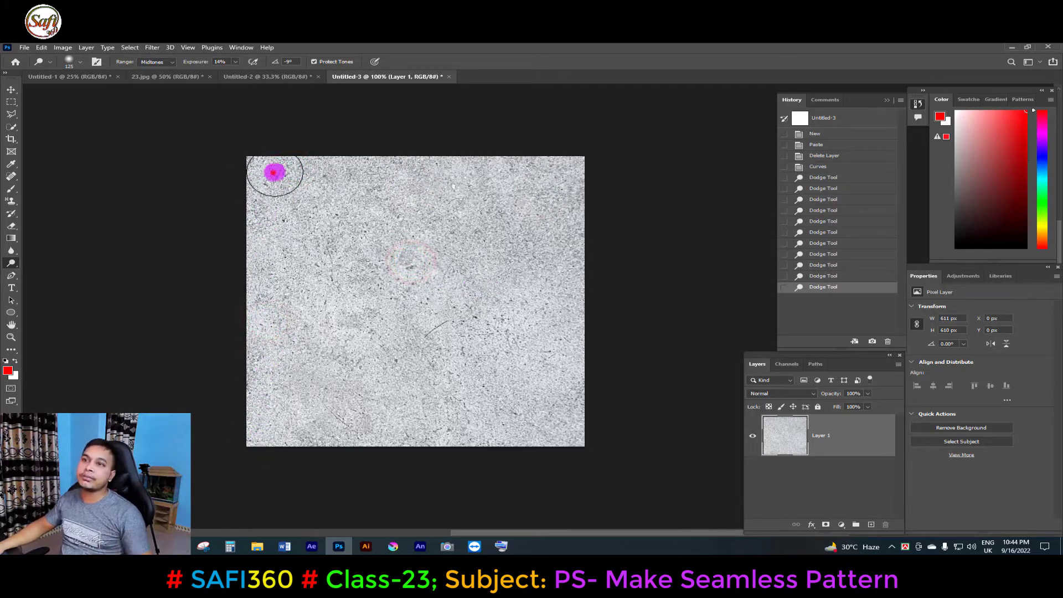
left_click_drag(273, 172, 317, 178)
left_click_drag(449, 208, 497, 214)
mouse_move(565, 231)
left_mouse_down()
mouse_move(566, 215)
mouse_move(551, 214)
left_mouse_up()
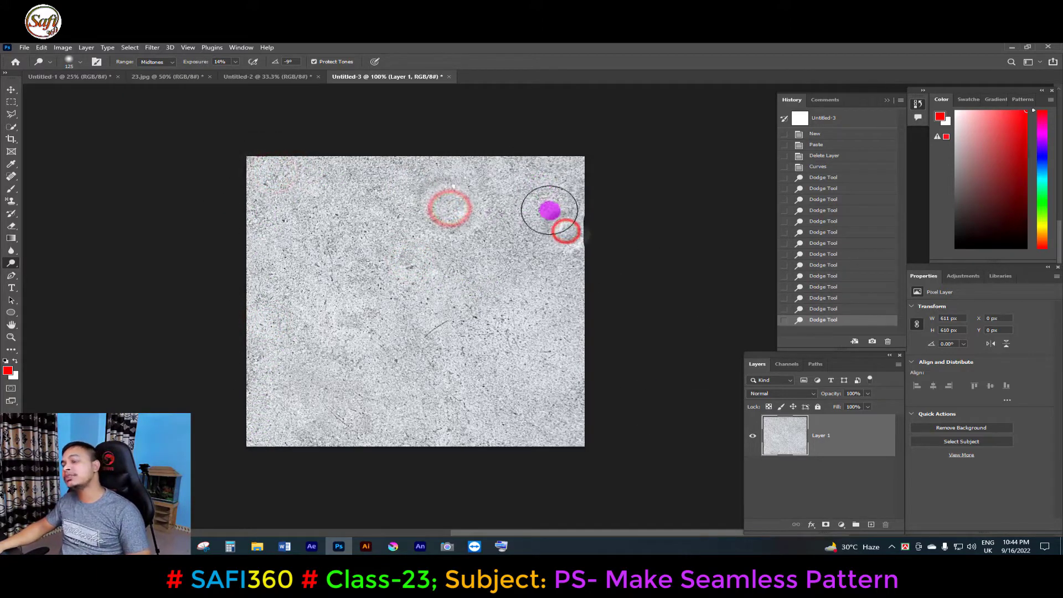
left_click(462, 243, "alt")
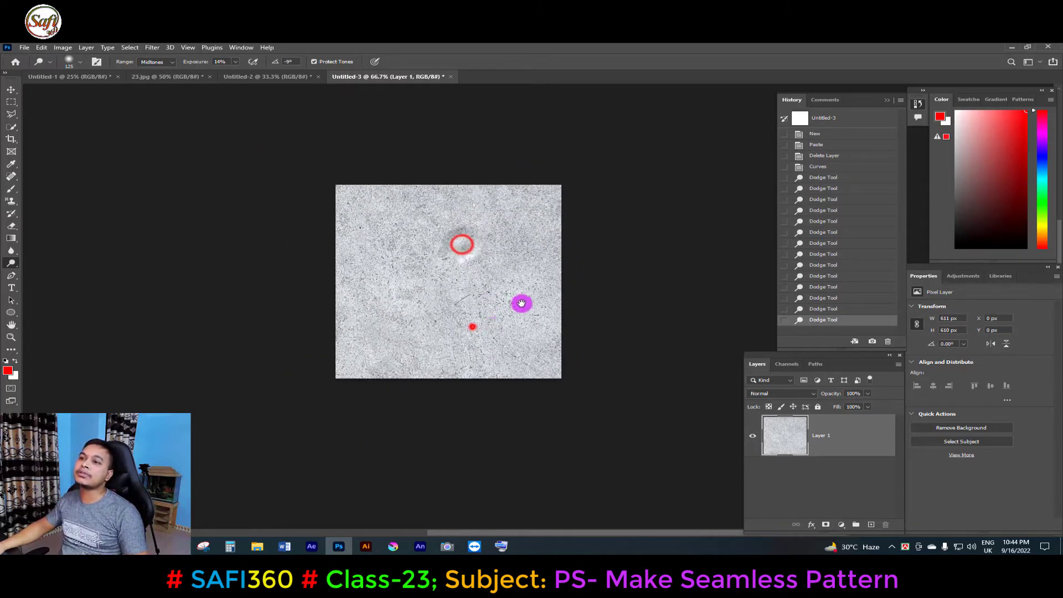
left_click_drag(472, 325, 406, 327)
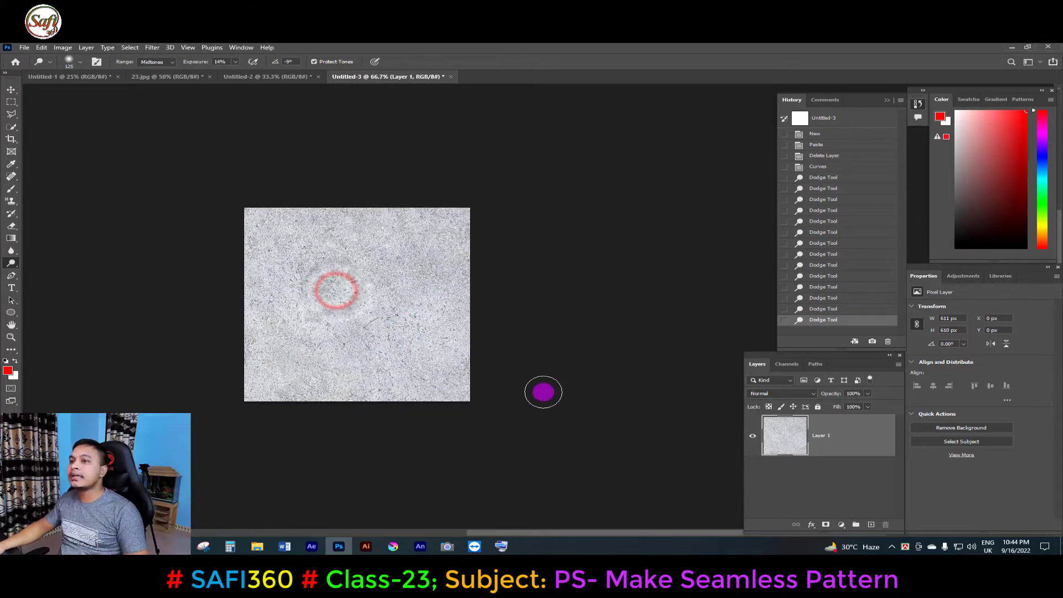
left_click_drag(390, 269, 416, 275)
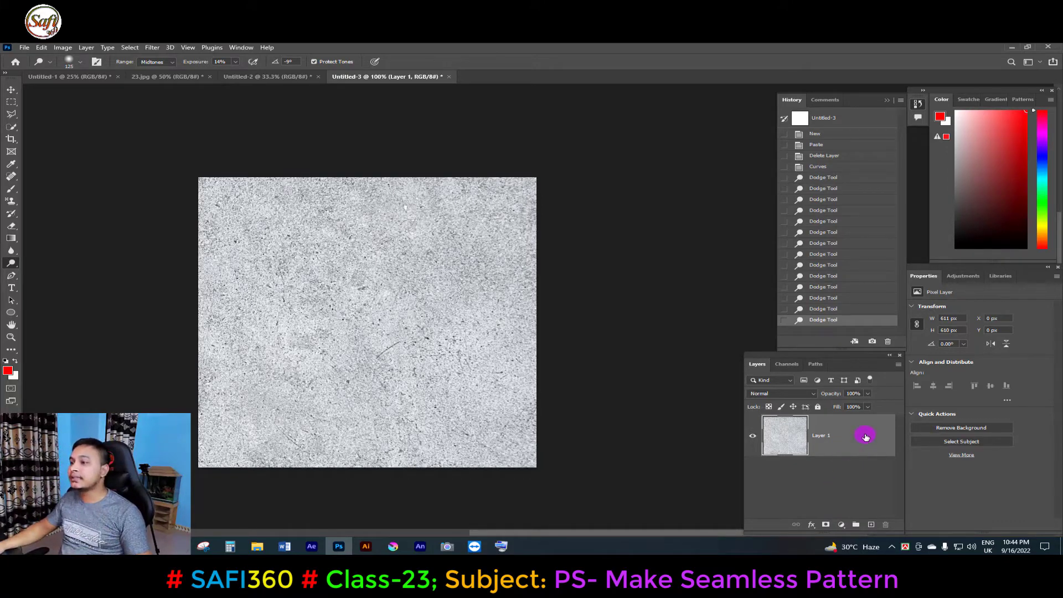
Duplicate the texture layer twice, hide the top copy and select Layer 1 copy.
left_click_drag(862, 457, 871, 524)
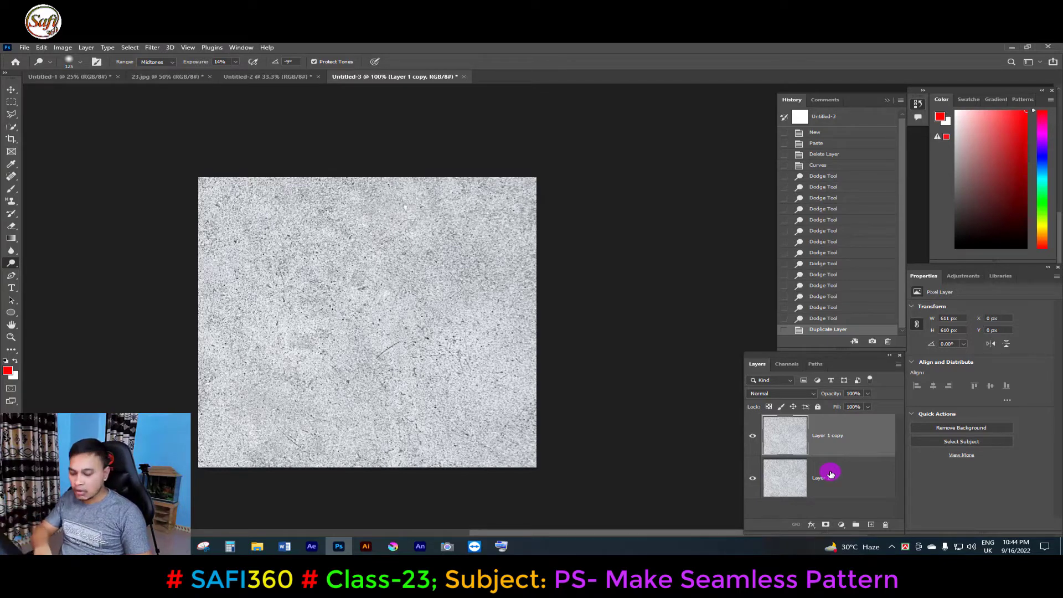
key("ctrl+j")
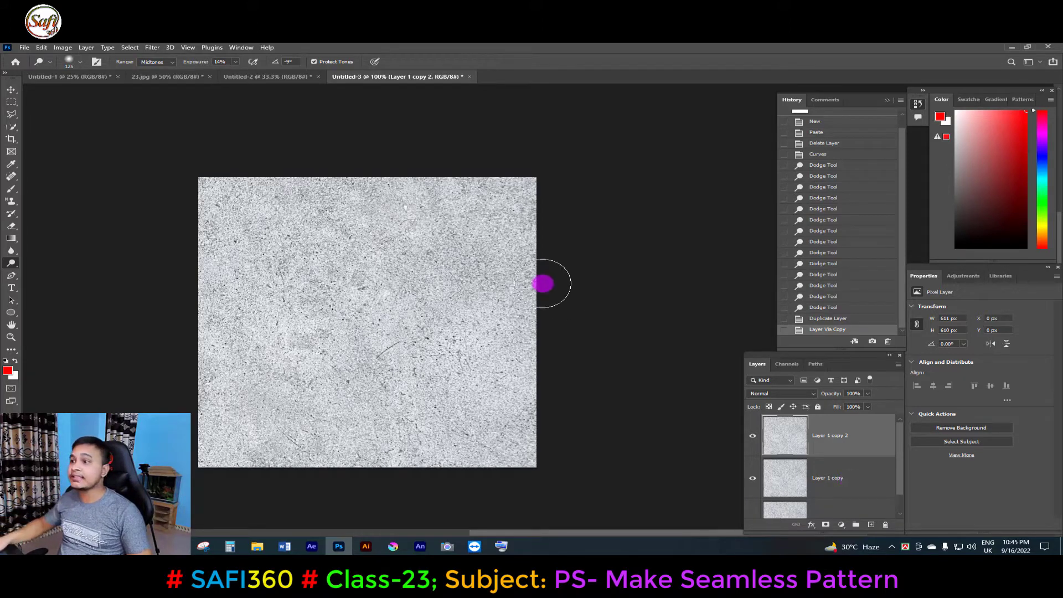
left_click(752, 437)
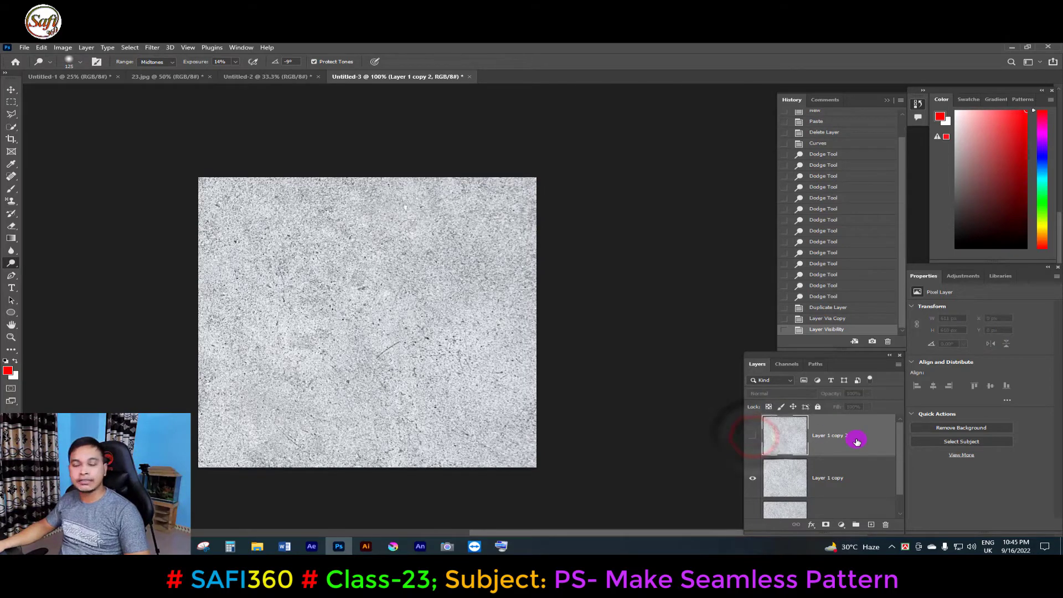
left_click(842, 482)
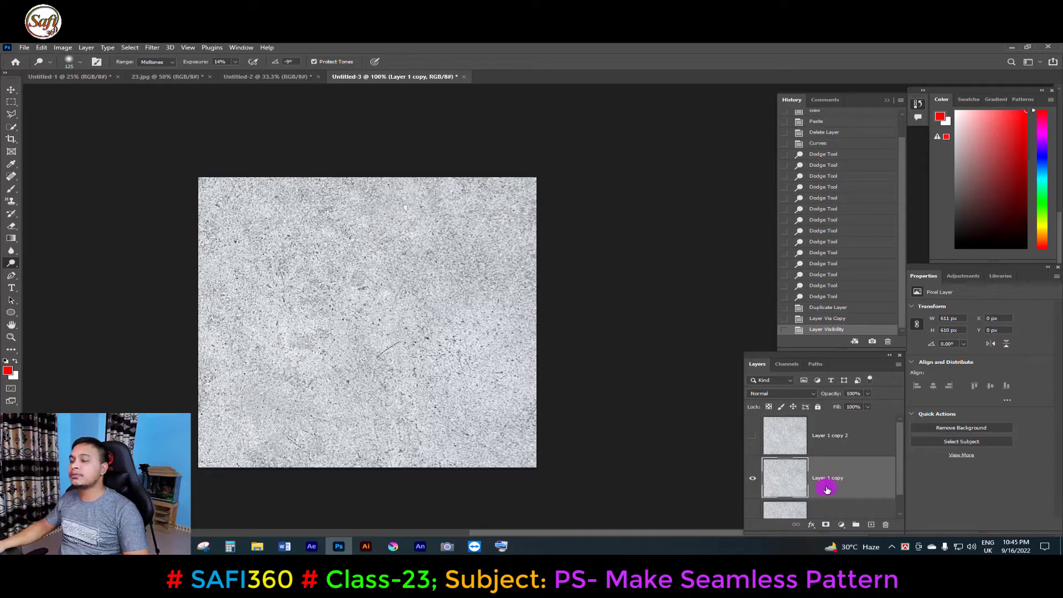
Apply an Average blur to Layer 1 copy, then show and select Layer 1 copy 2.
left_click(154, 49)
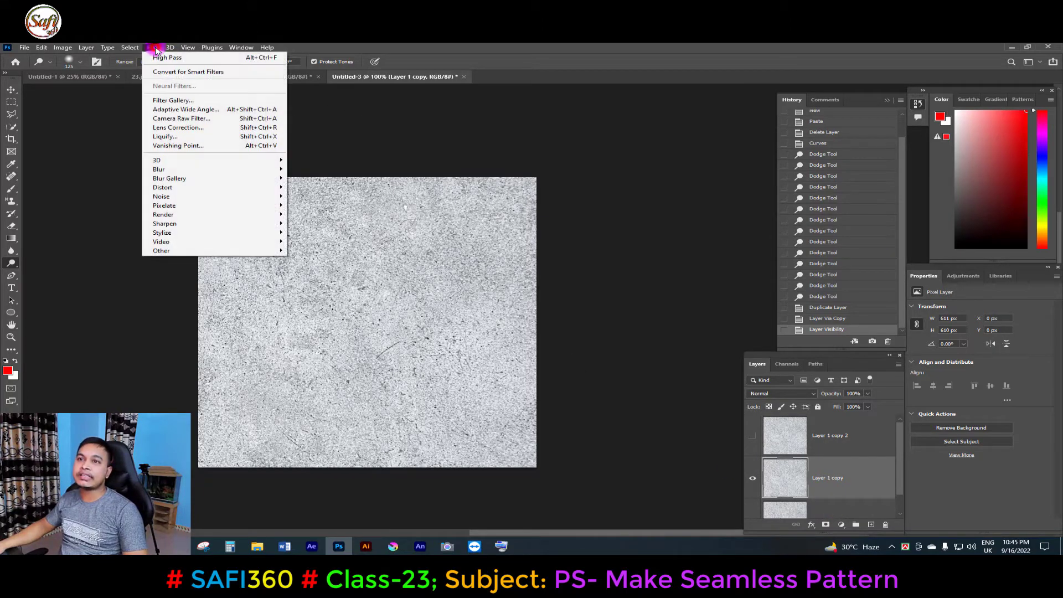
left_click(166, 170)
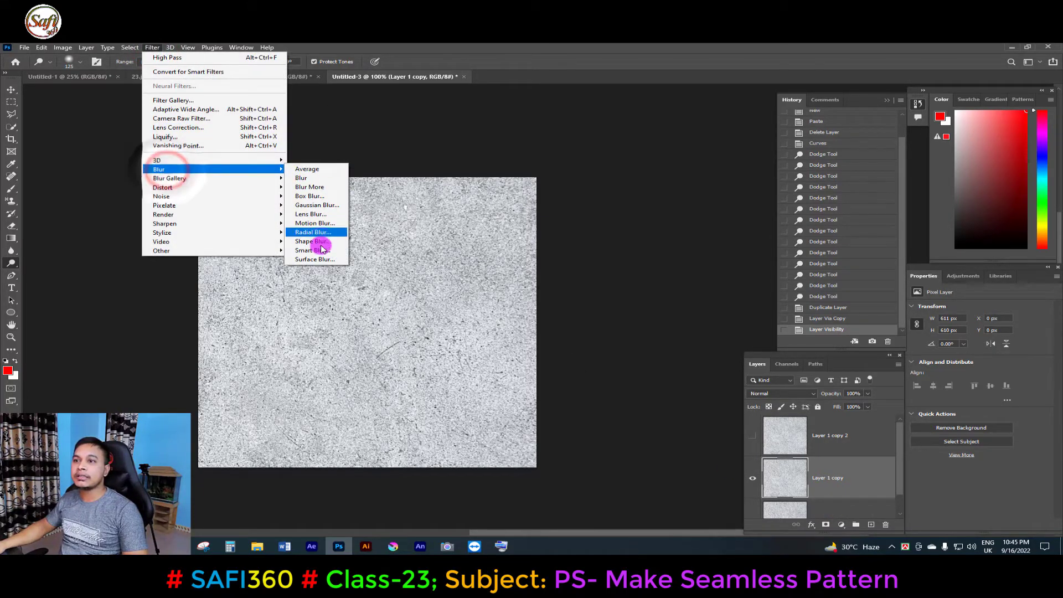
left_click(322, 252)
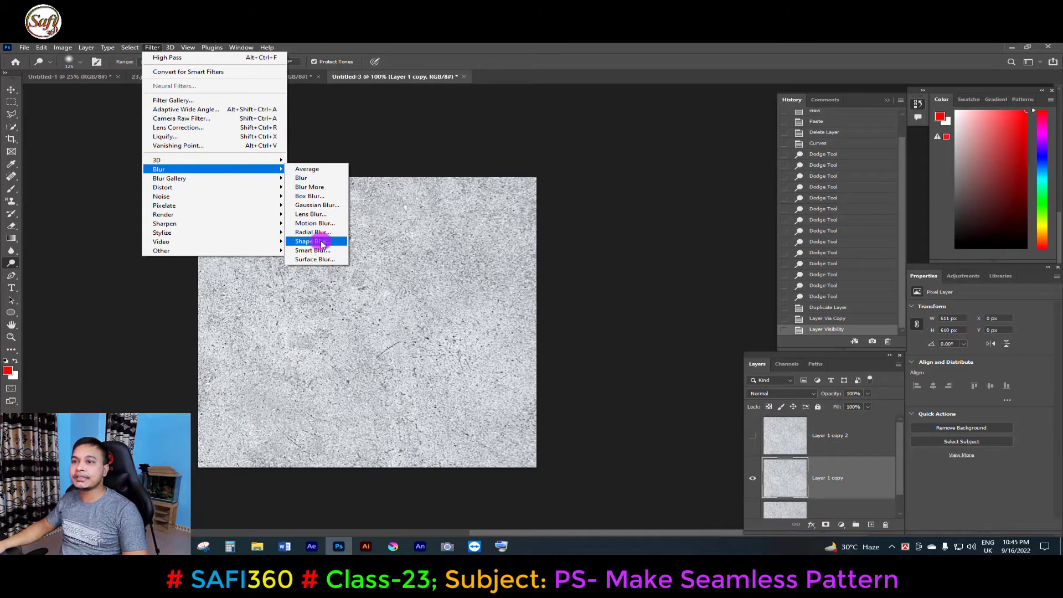
left_click(313, 173)
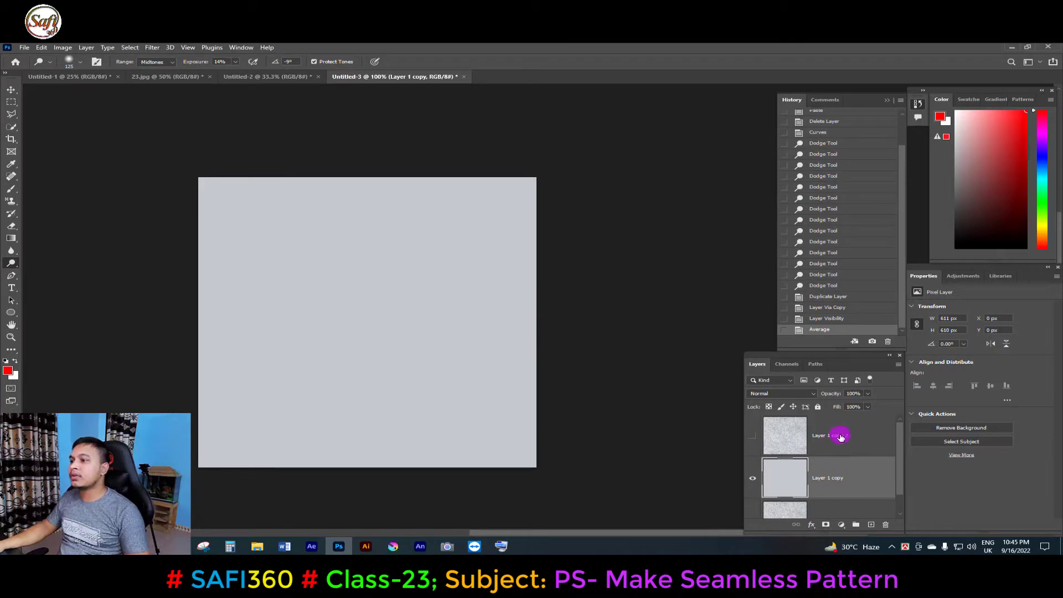
left_click(753, 437)
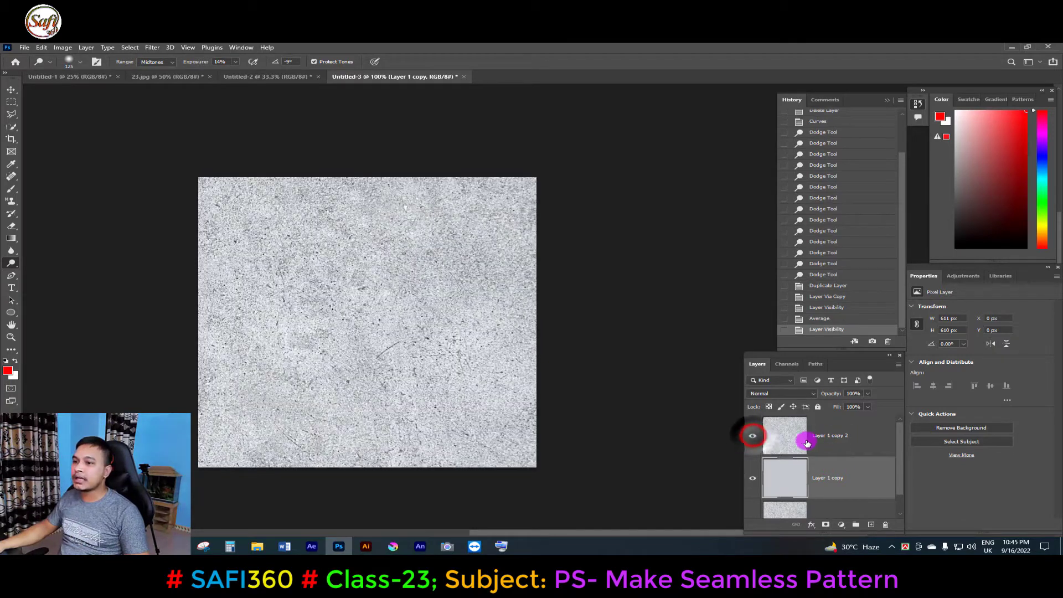
left_click(845, 439)
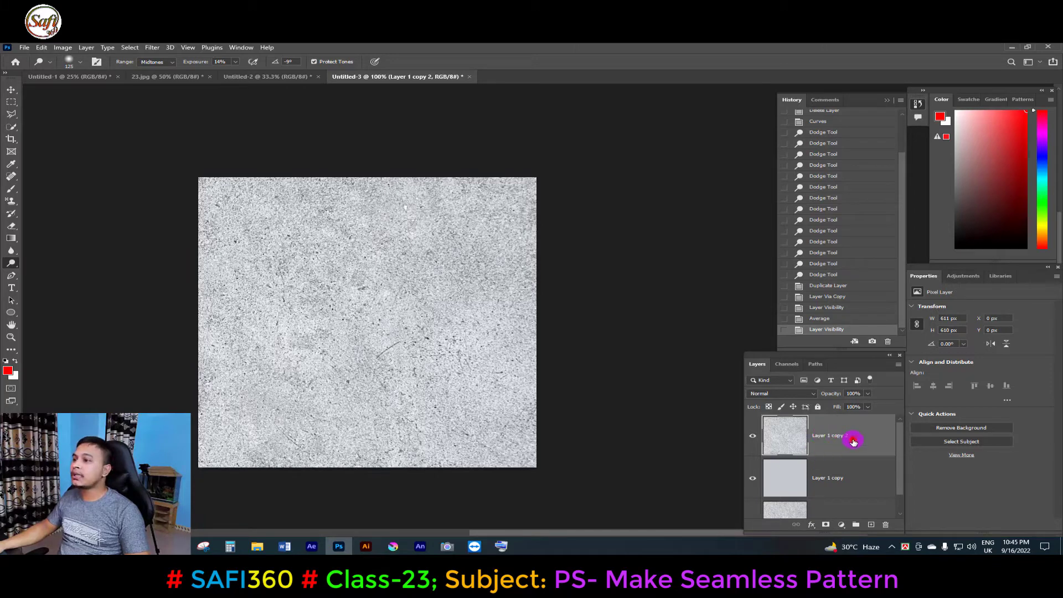
Set Layer 1 copy 2 to the Hard Light blend mode and apply a High Pass filter with a 7.4 pixel radius.
left_click(808, 393)
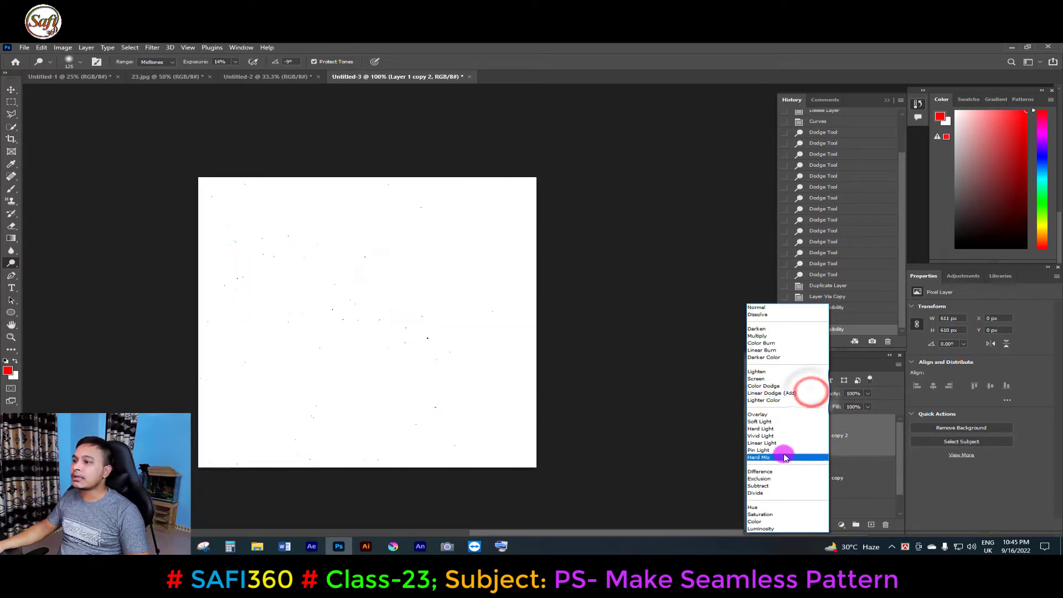
left_click(761, 428)
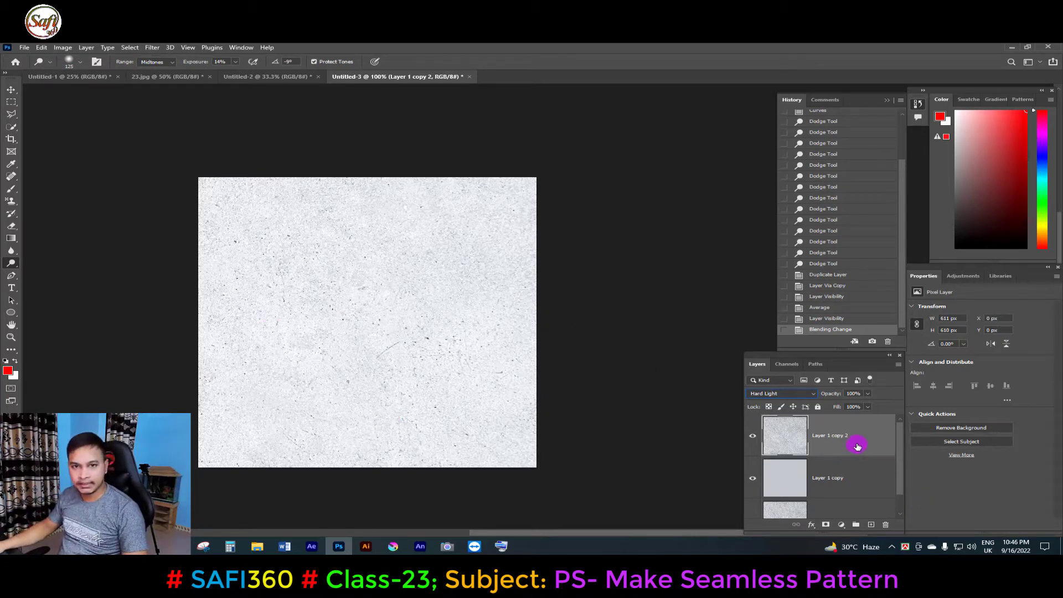
left_click(151, 47)
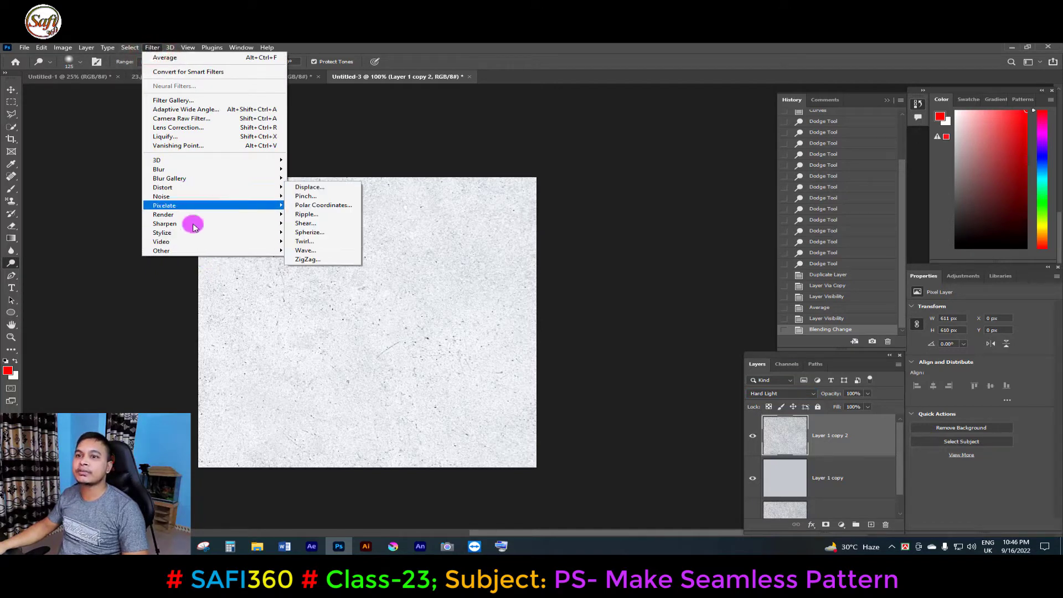
mouse_move(180, 250)
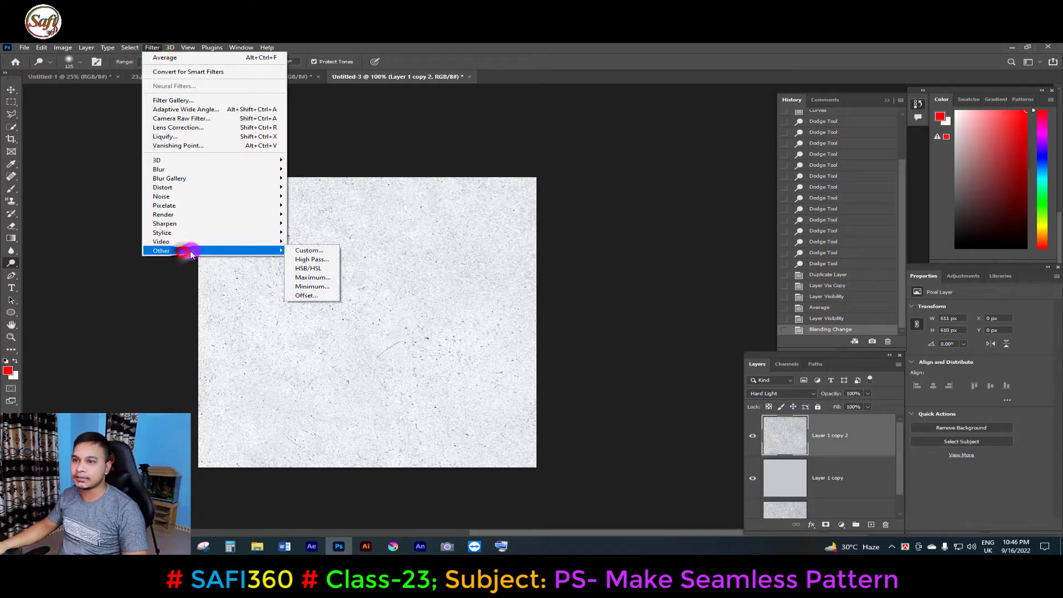
left_click(319, 260)
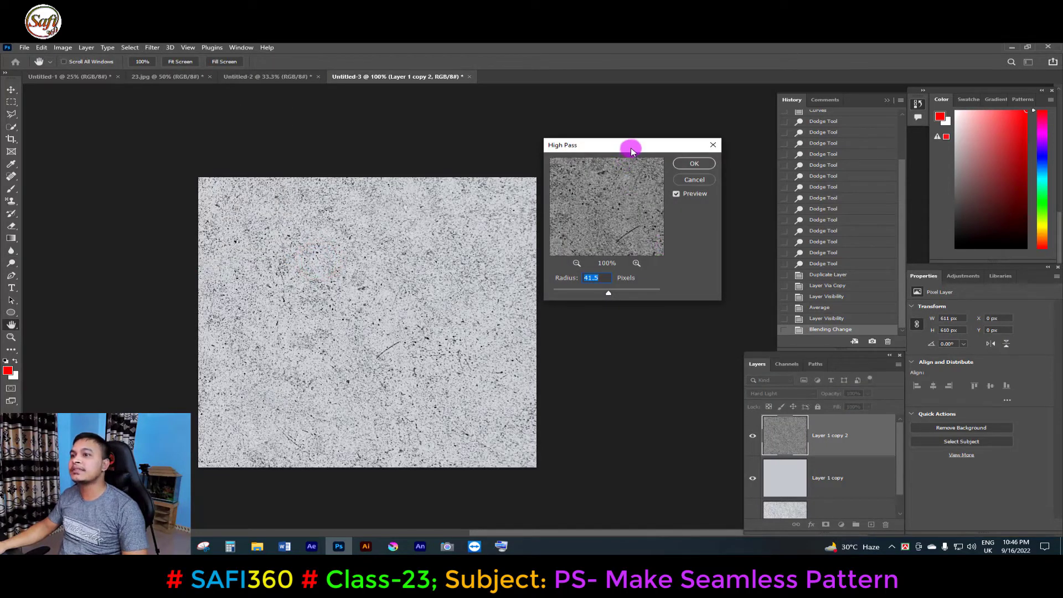
left_click_drag(631, 151, 659, 145)
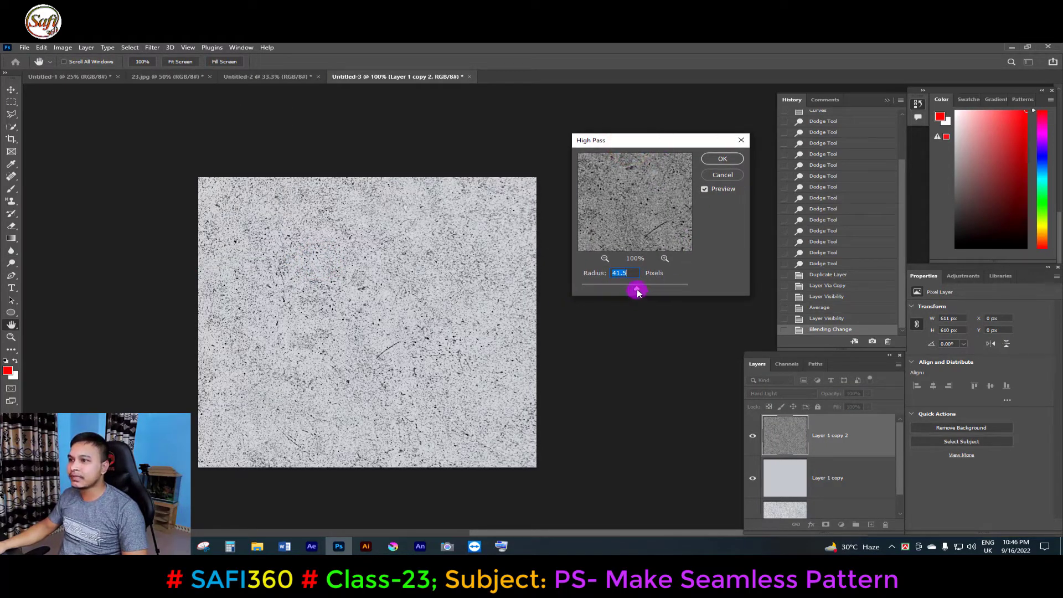
left_click_drag(636, 292, 697, 286)
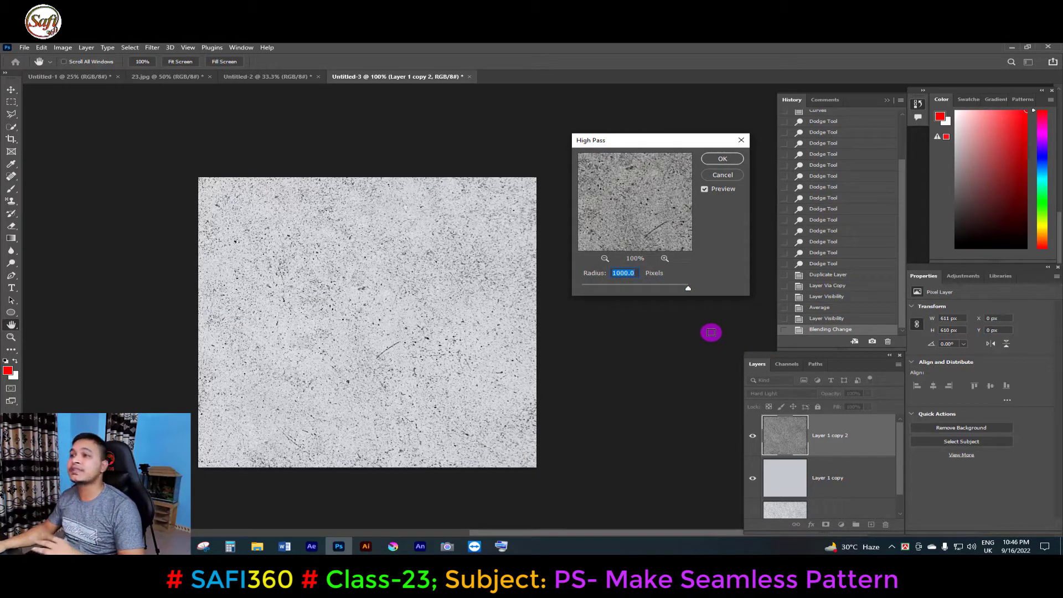
left_click_drag(676, 292, 618, 292)
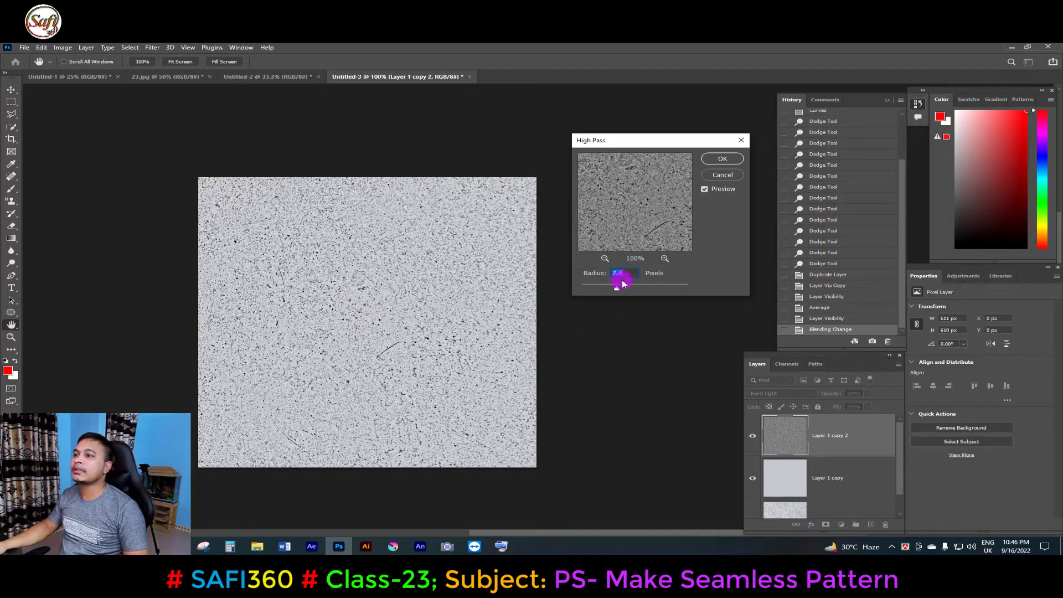
left_click(735, 159)
Merge all visible layers into a new stamped layer on top of the stack.
left_click(377, 291, "alt")
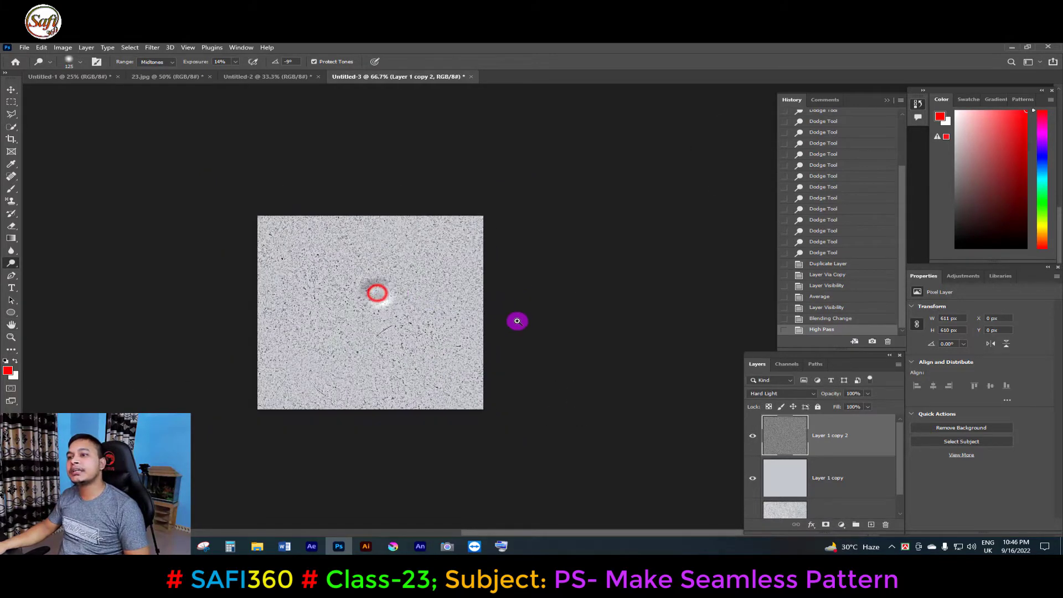
left_click(371, 334)
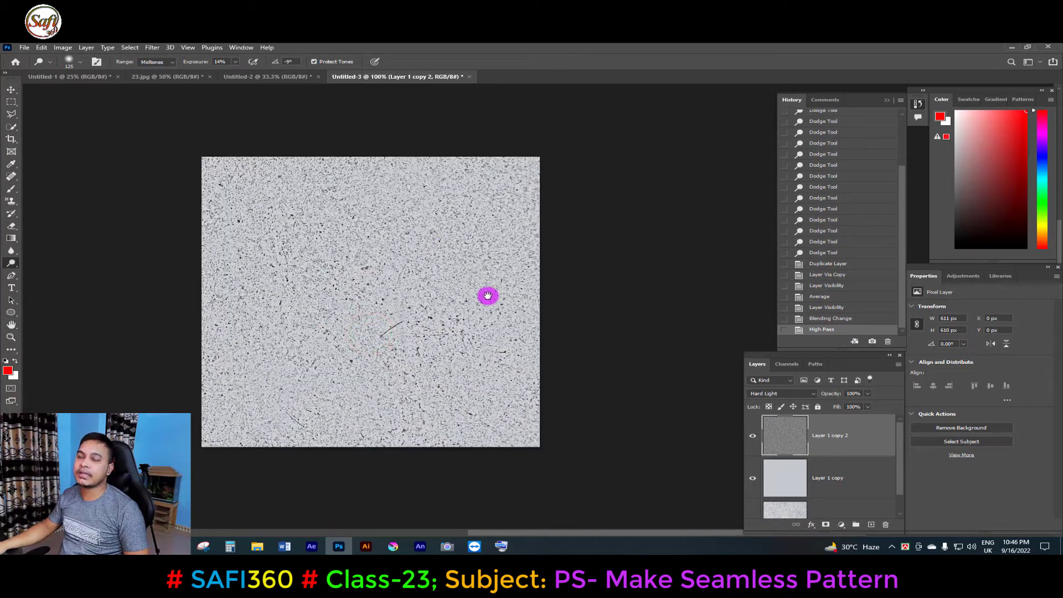
left_click_drag(419, 296, 419, 272)
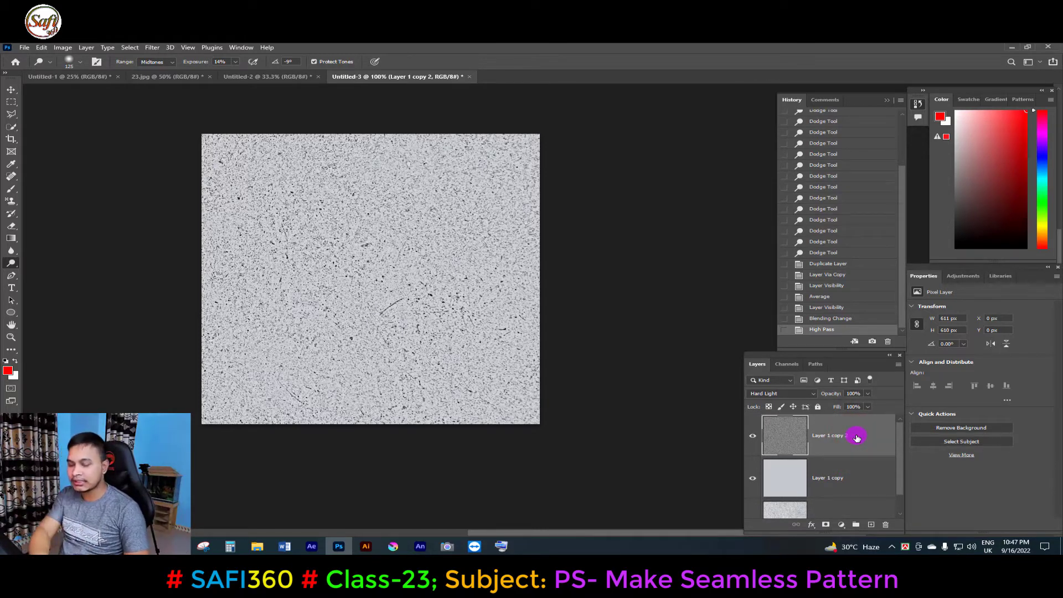
key("ctrl+shift+alt+e")
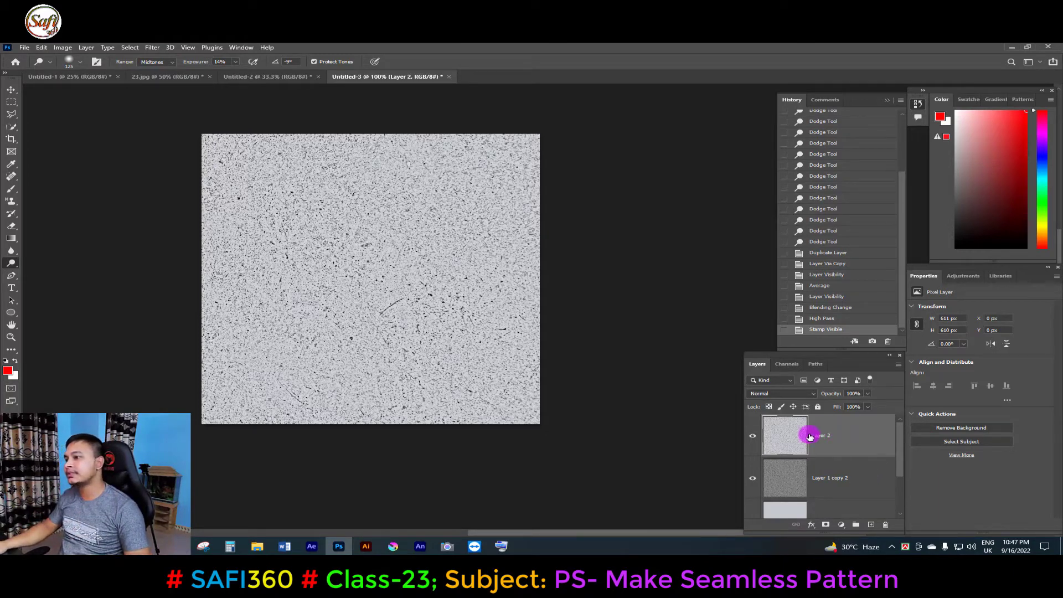
left_click(861, 433)
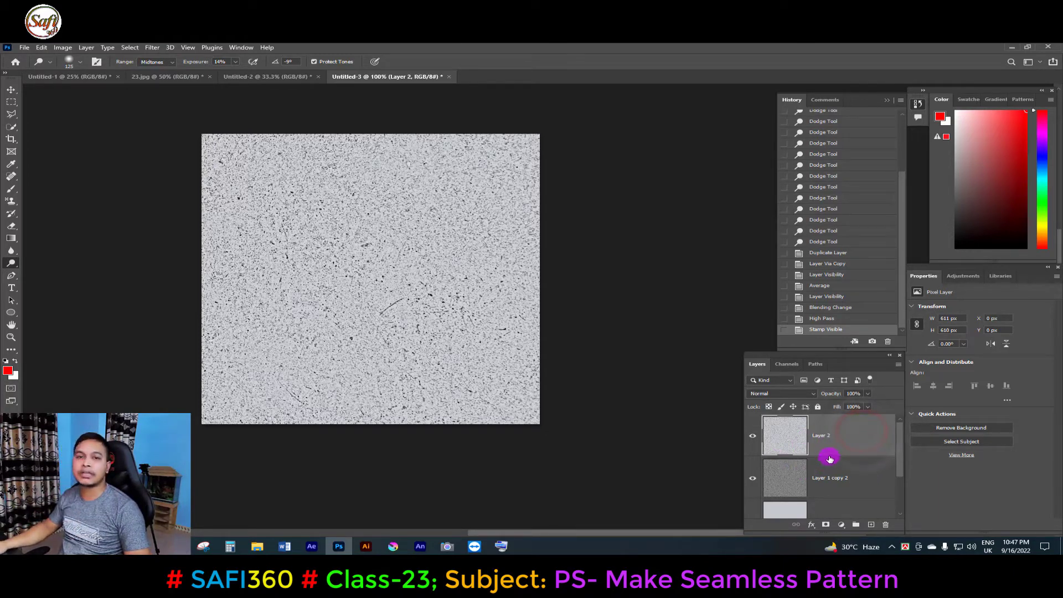
left_click(854, 439)
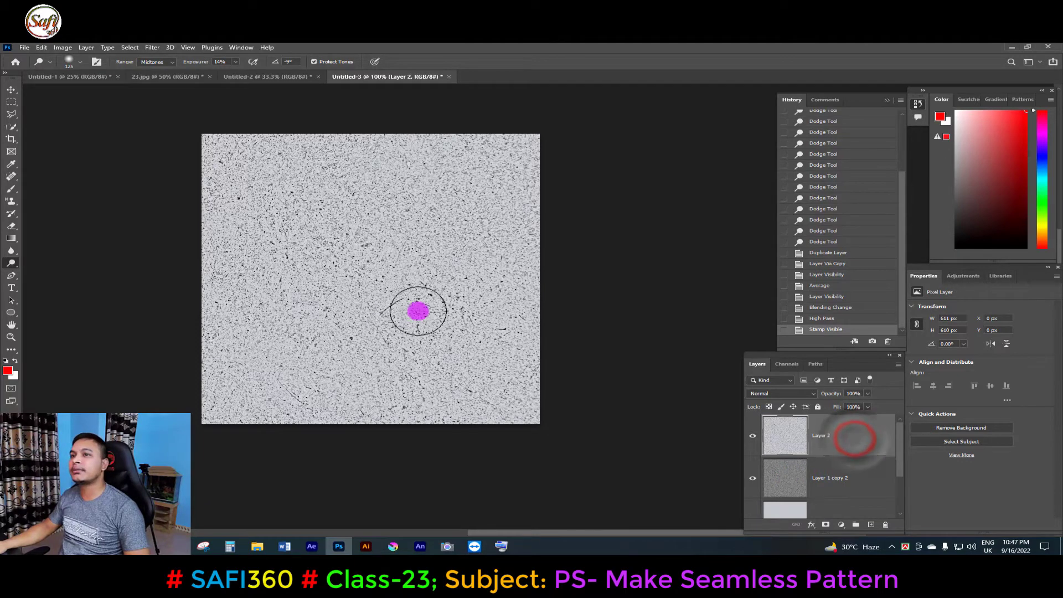
Apply an Offset filter to Layer 2 with +262 pixels right and +262 pixels down, using Wrap Around.
left_click(151, 48)
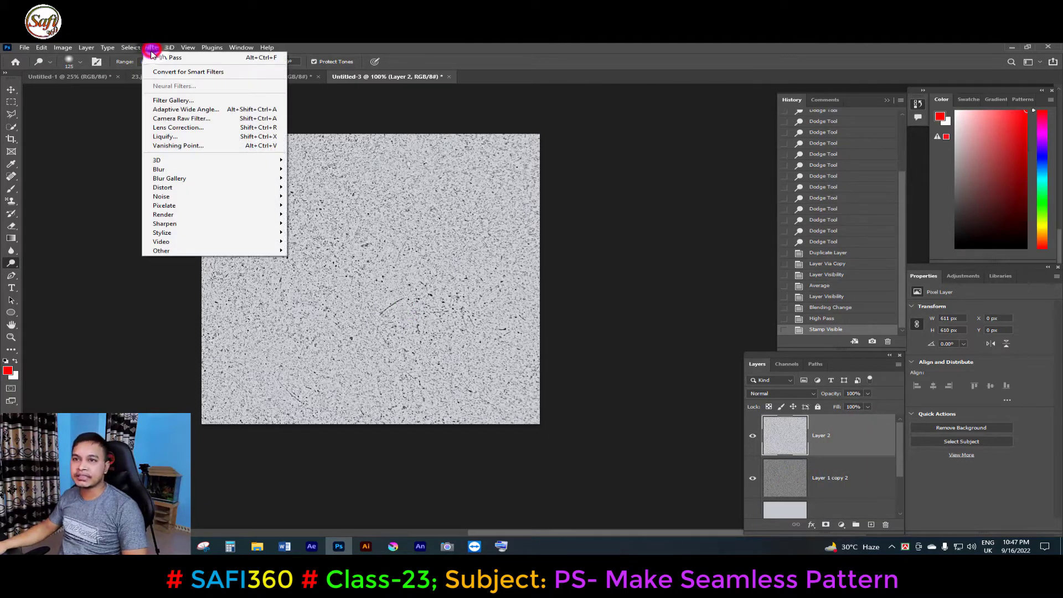
mouse_move(173, 251)
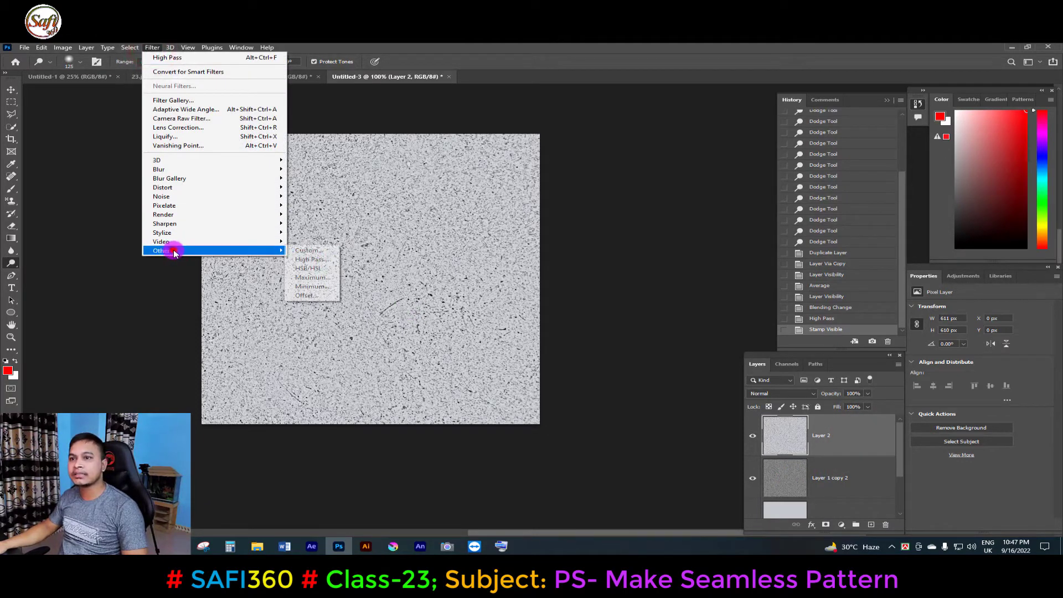
left_click(303, 294)
left_click_drag(553, 168, 622, 156)
left_click_drag(655, 192, 613, 190)
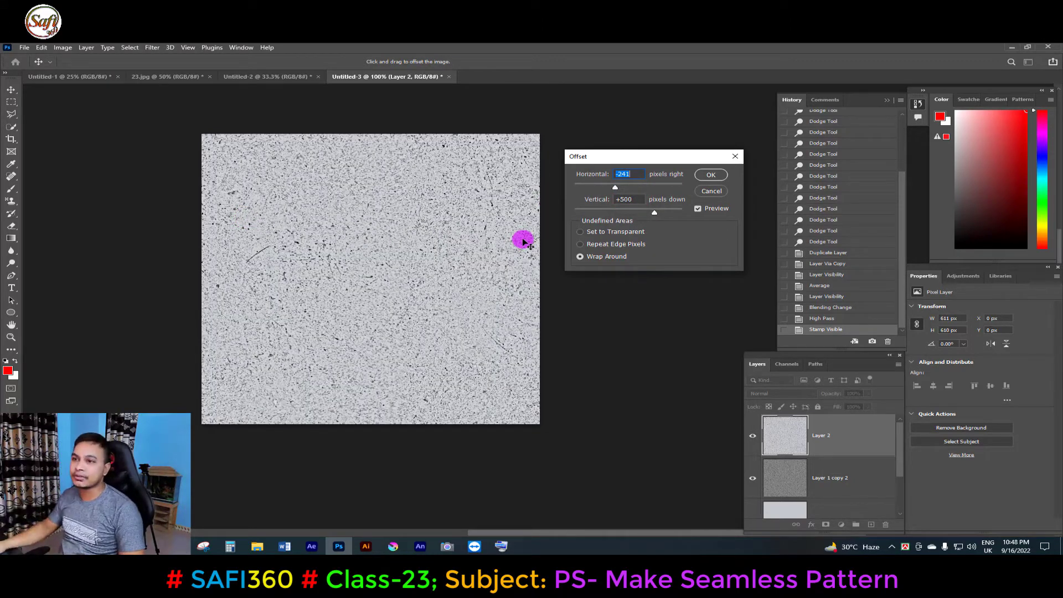
left_click_drag(615, 188, 630, 189)
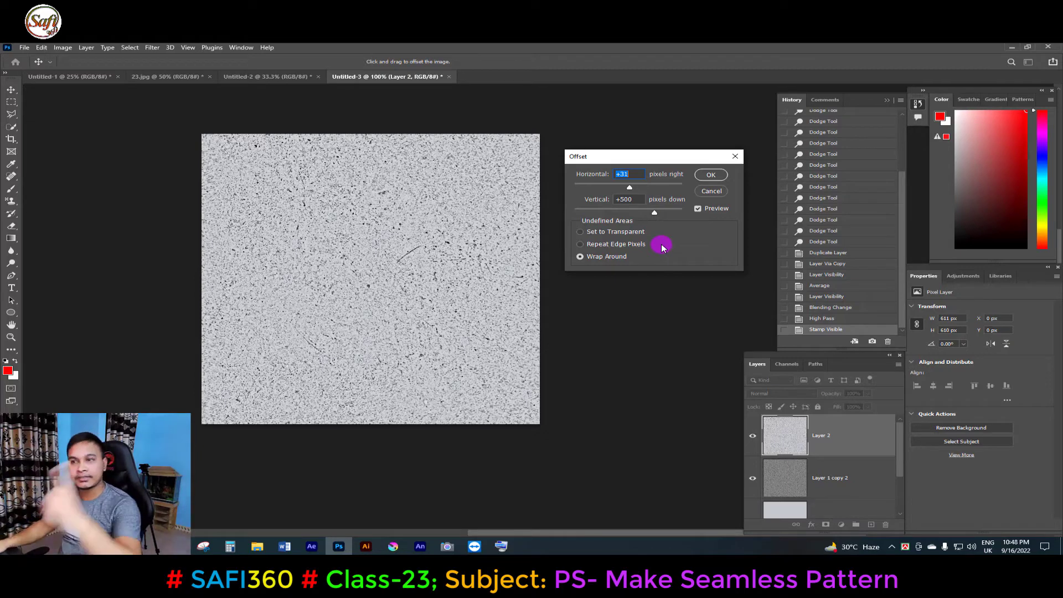
left_click_drag(655, 214, 637, 186)
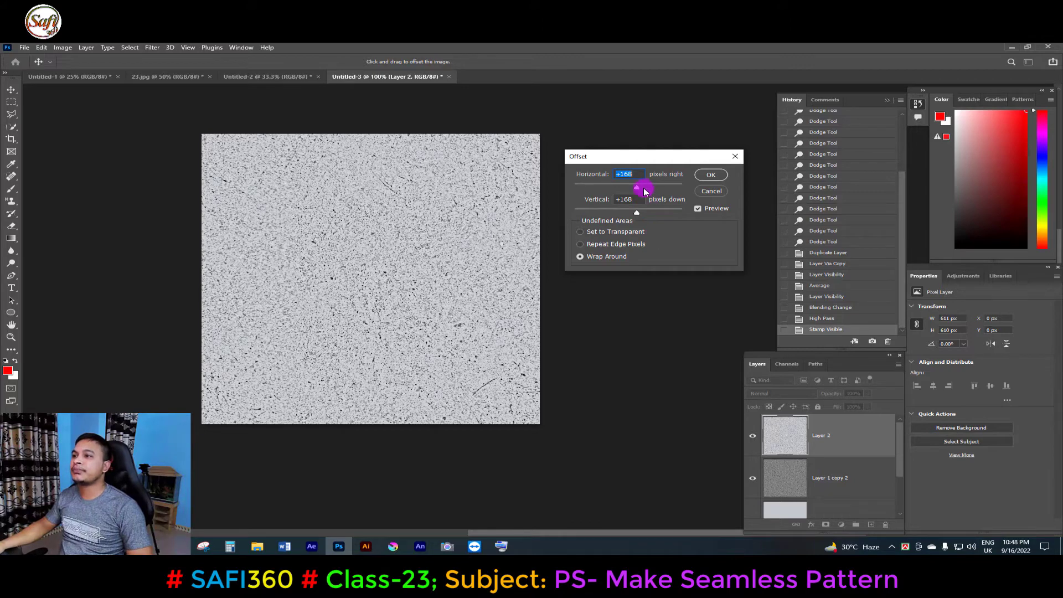
left_click_drag(637, 189, 641, 213)
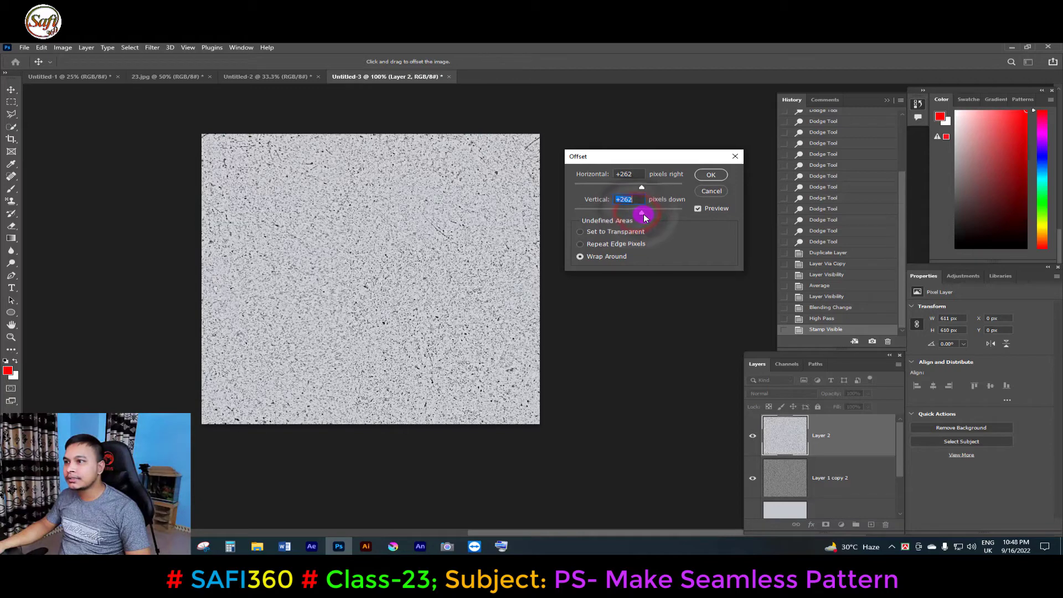
left_click(708, 175)
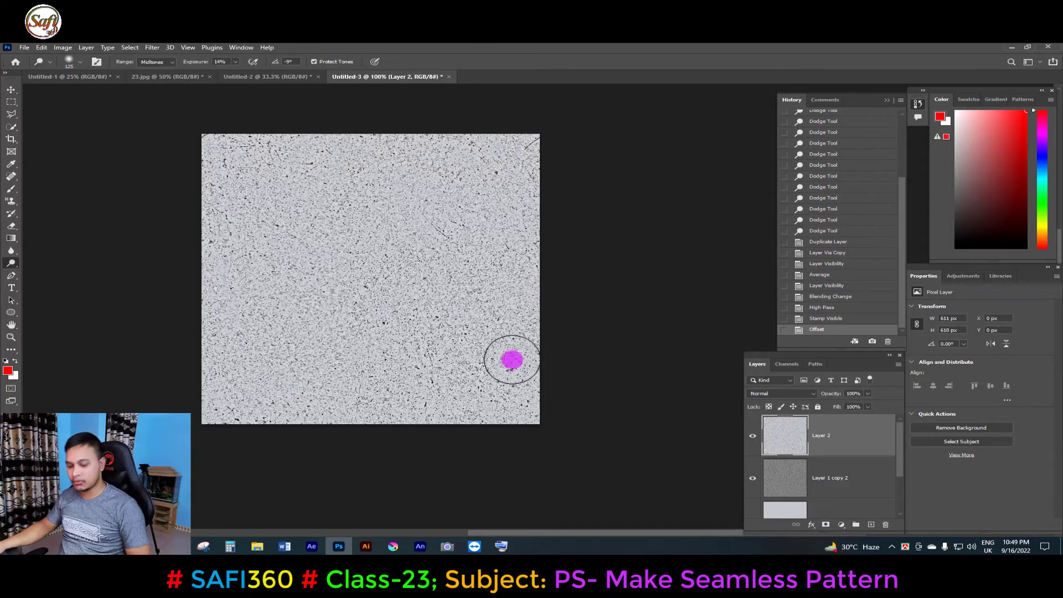
Select the whole canvas and define it as a pattern named wall Pattern Seamless.
key("ctrl+a")
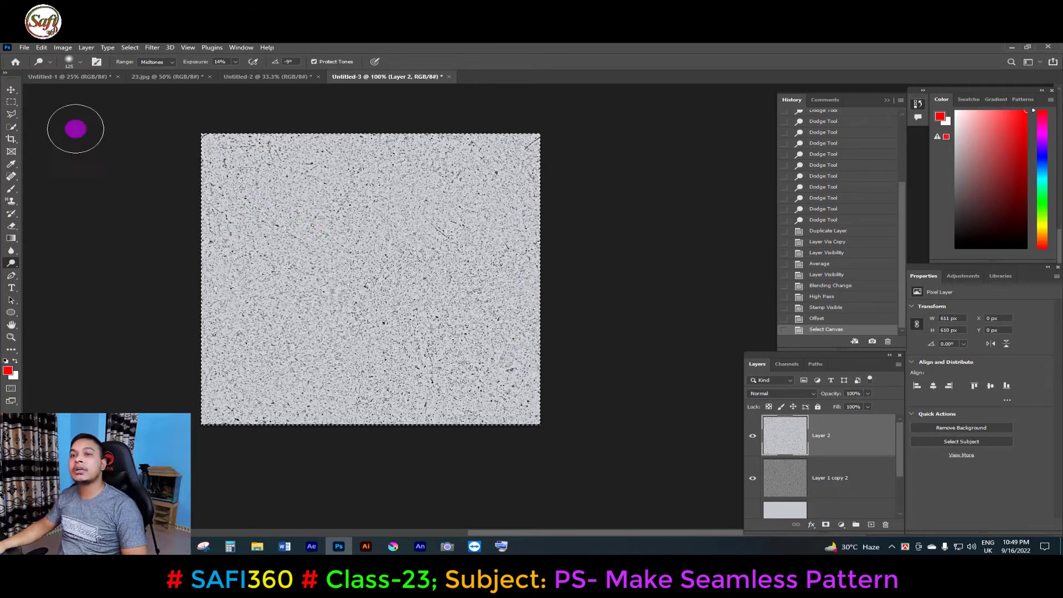
left_click(25, 49)
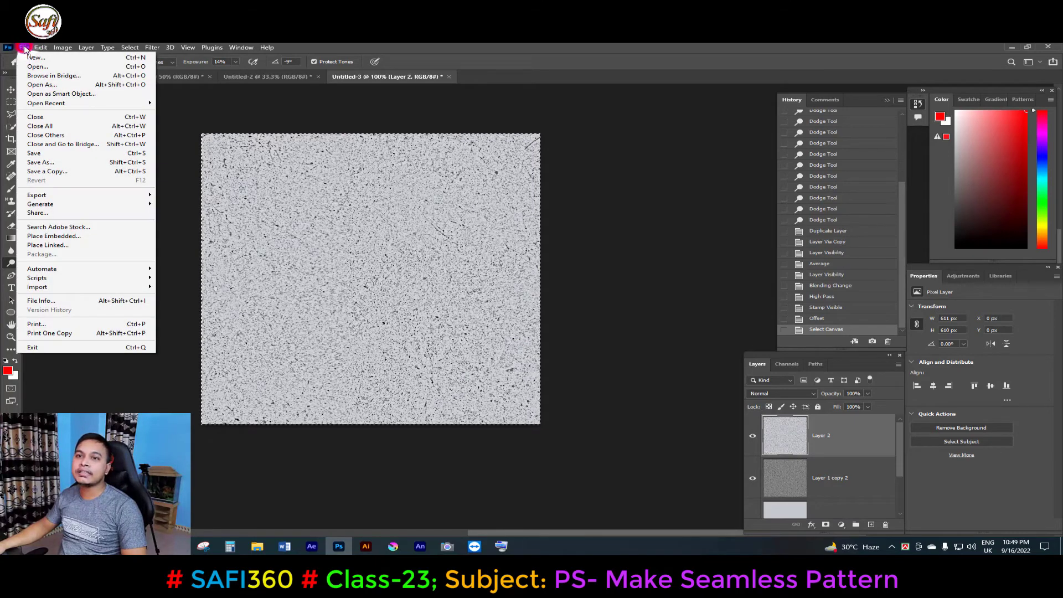
left_click(26, 48)
left_click(28, 47)
left_click(41, 49)
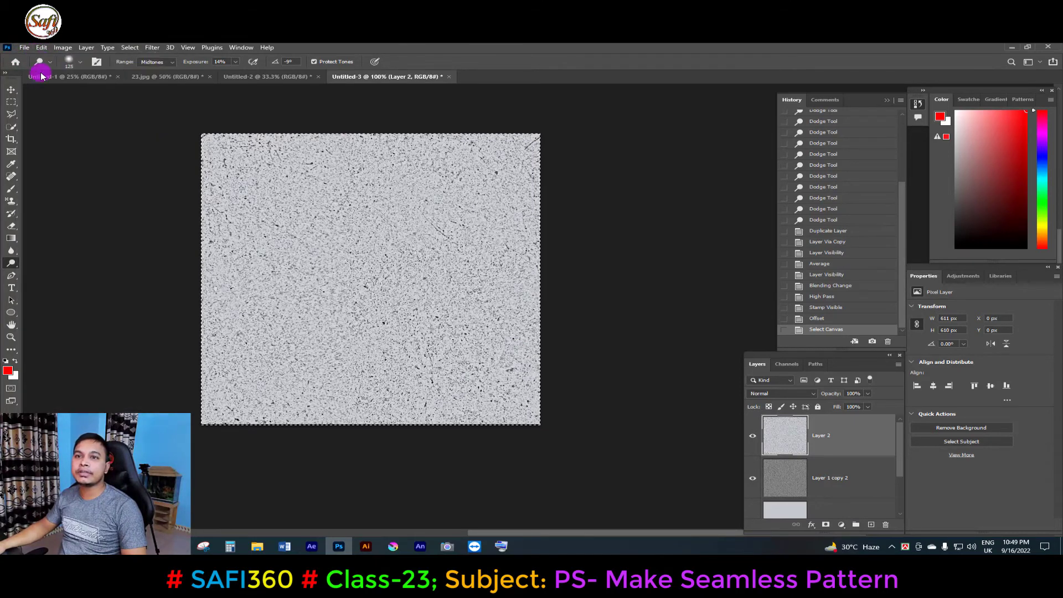
left_click(41, 49)
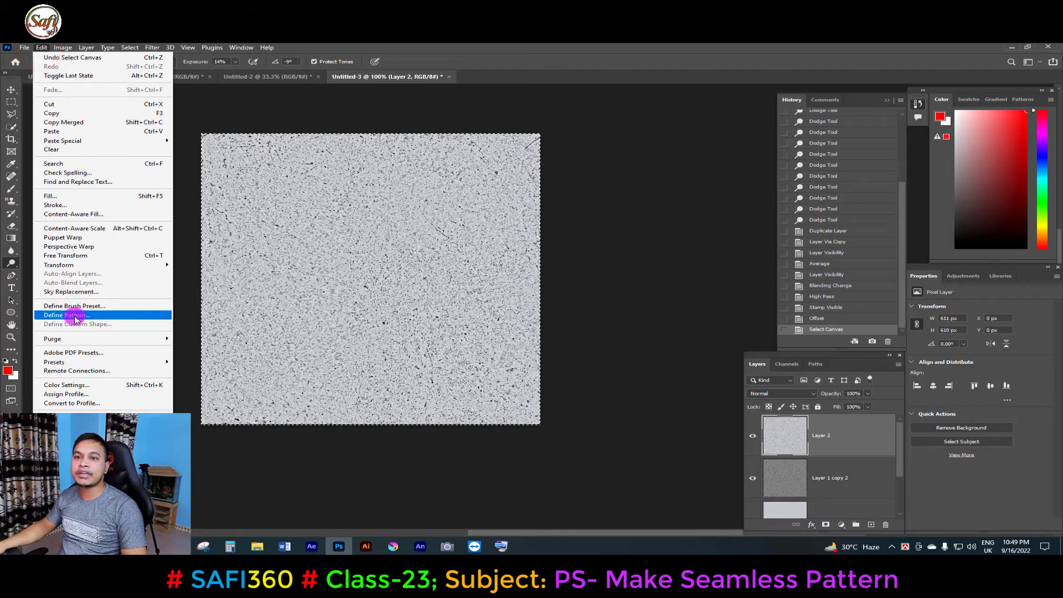
left_click(75, 314)
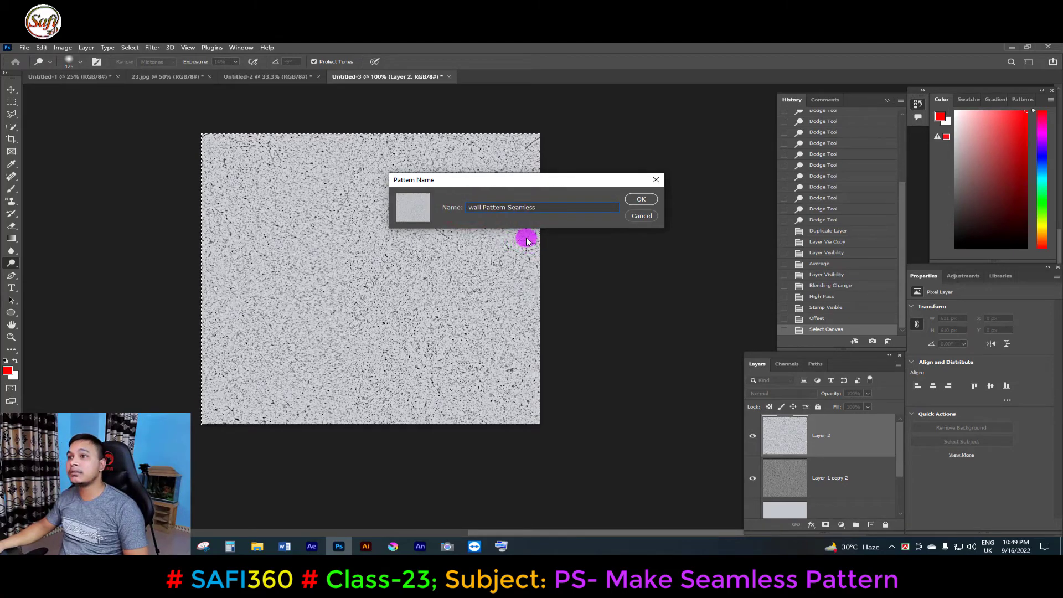
left_click(642, 200)
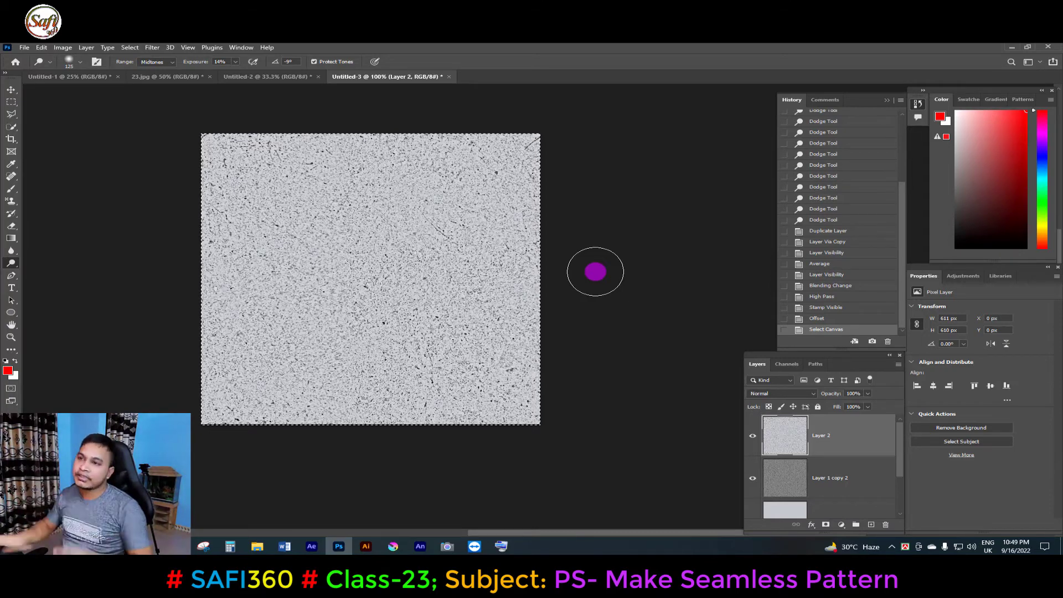
Fill the Untitled-2 document with the new wall Pattern Seamless pattern.
left_click(254, 82)
key("ctrl+minus")
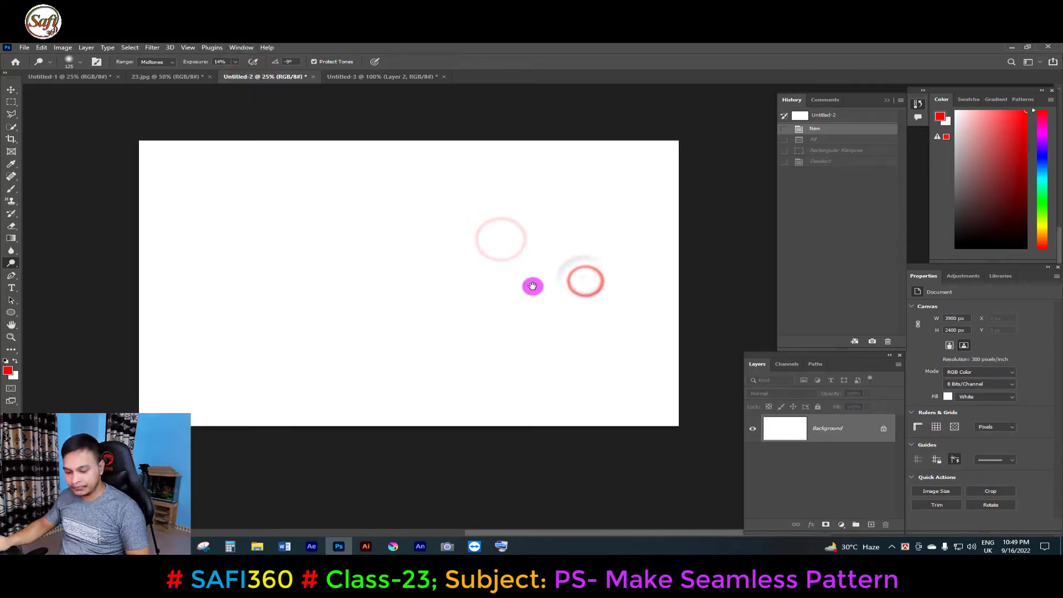
key("shift+F5")
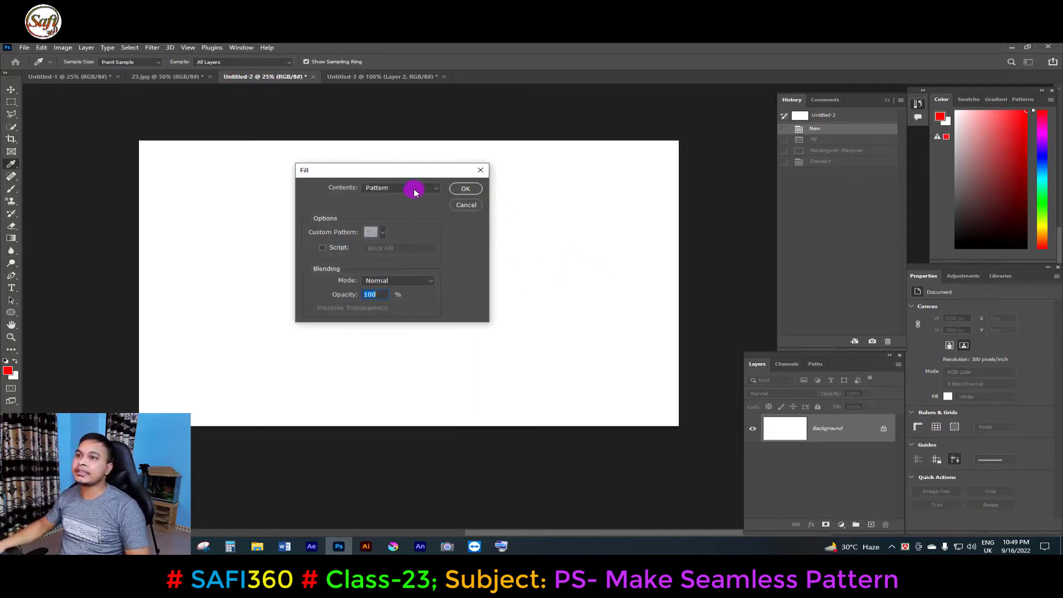
left_click(383, 231)
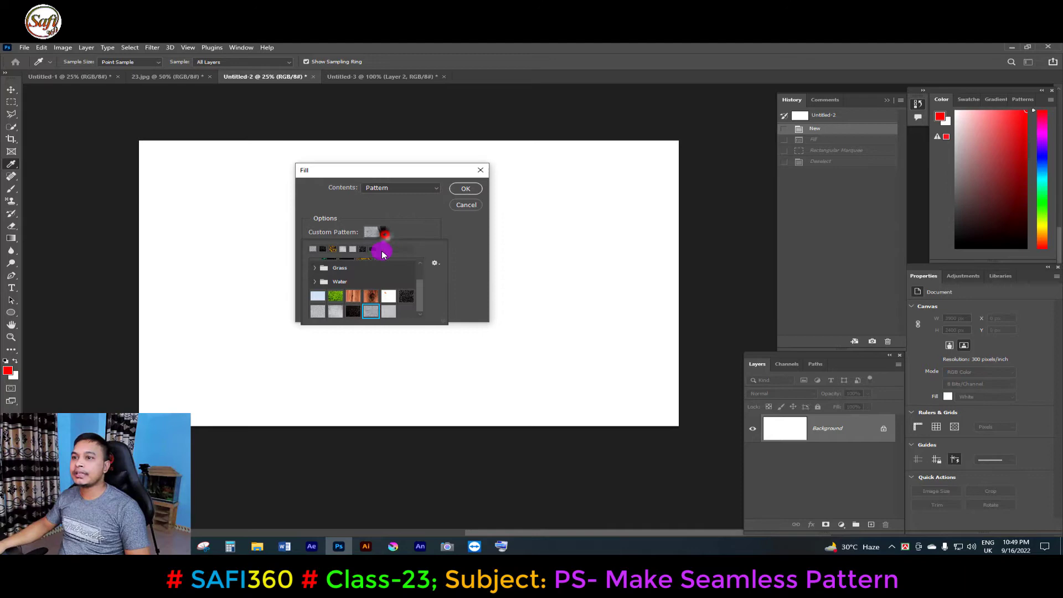
left_click(389, 313)
left_click(467, 188)
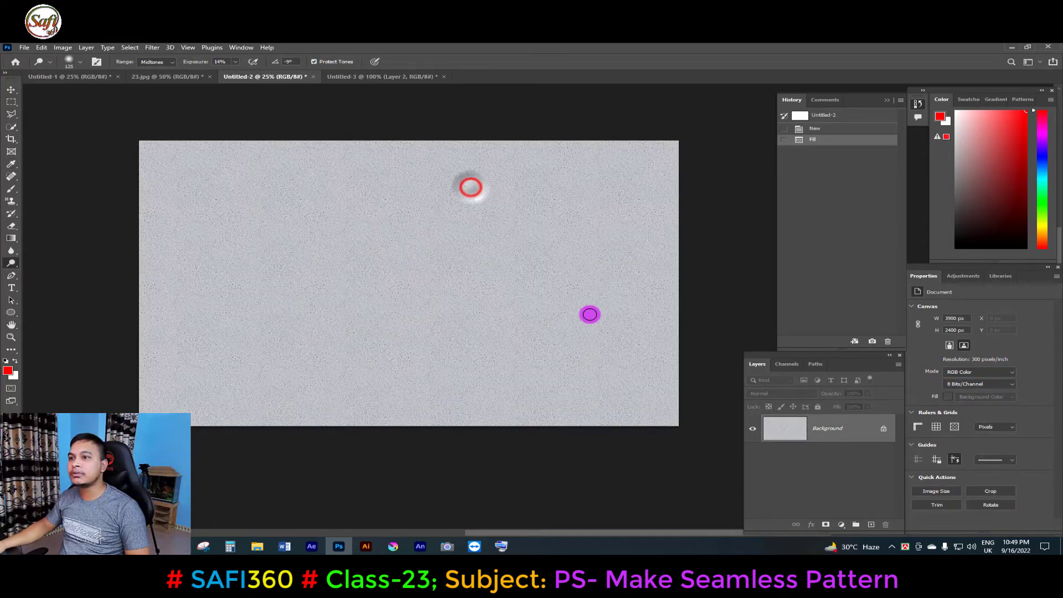
left_click(490, 284, "ctrl")
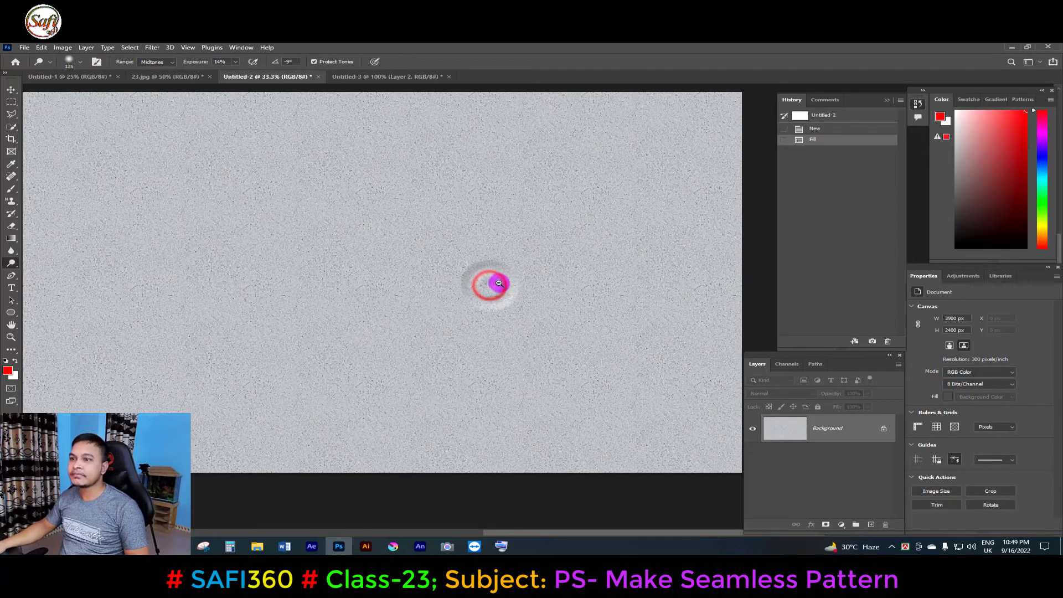
left_click(499, 283, "alt")
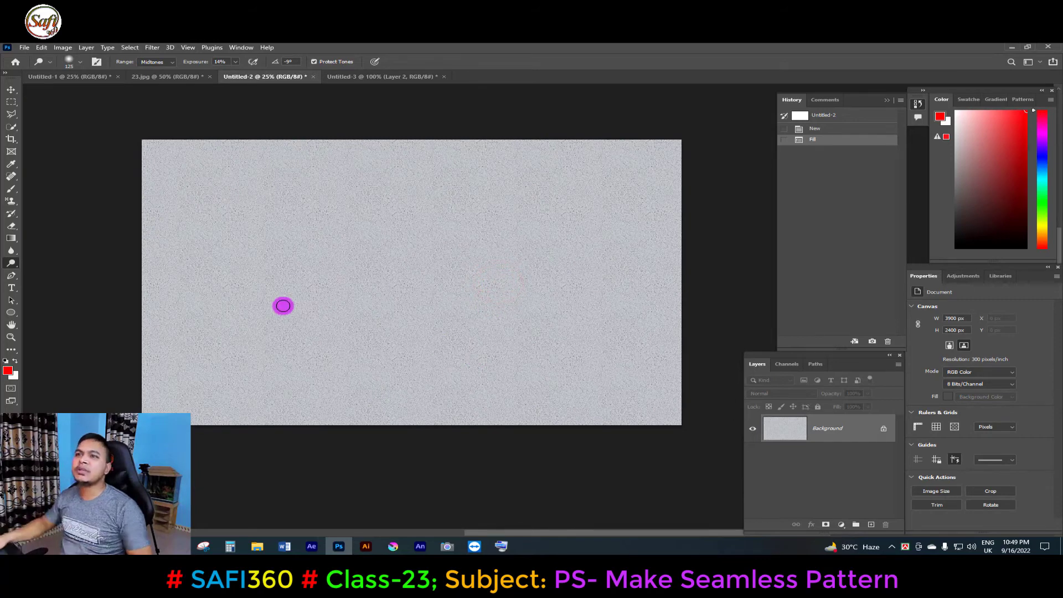
Fill the Untitled-1 document with the same wall pattern and return to Untitled-2 to compare.
left_click(173, 76)
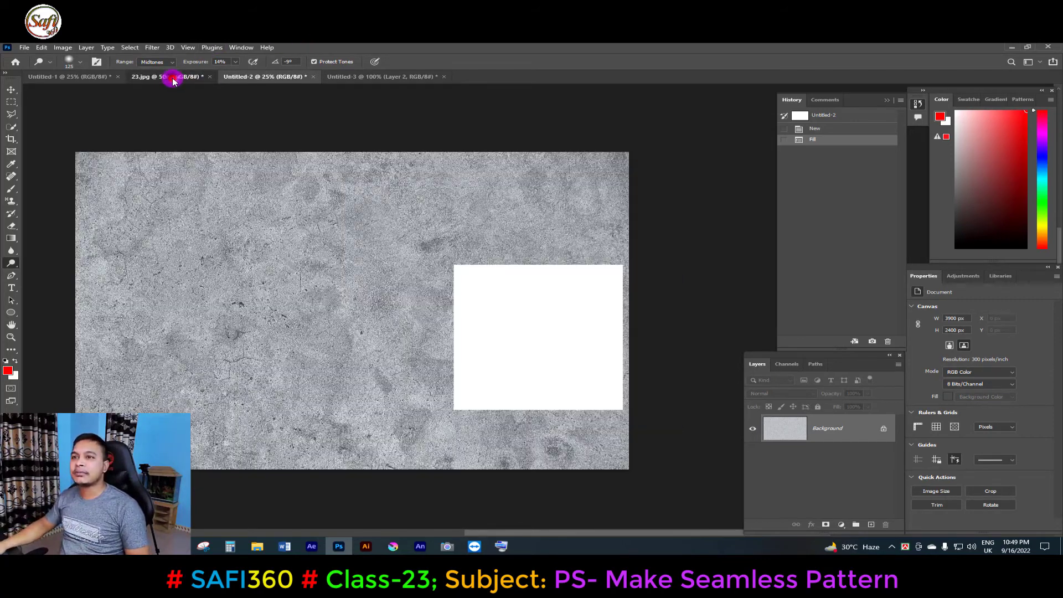
left_click(66, 76)
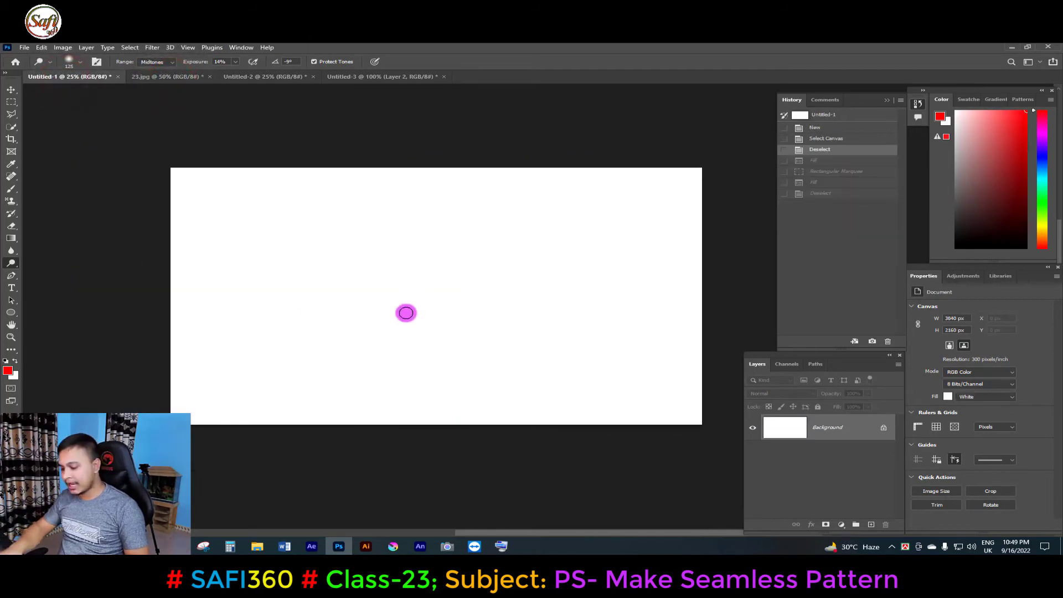
key("shift+F5")
left_click(381, 232)
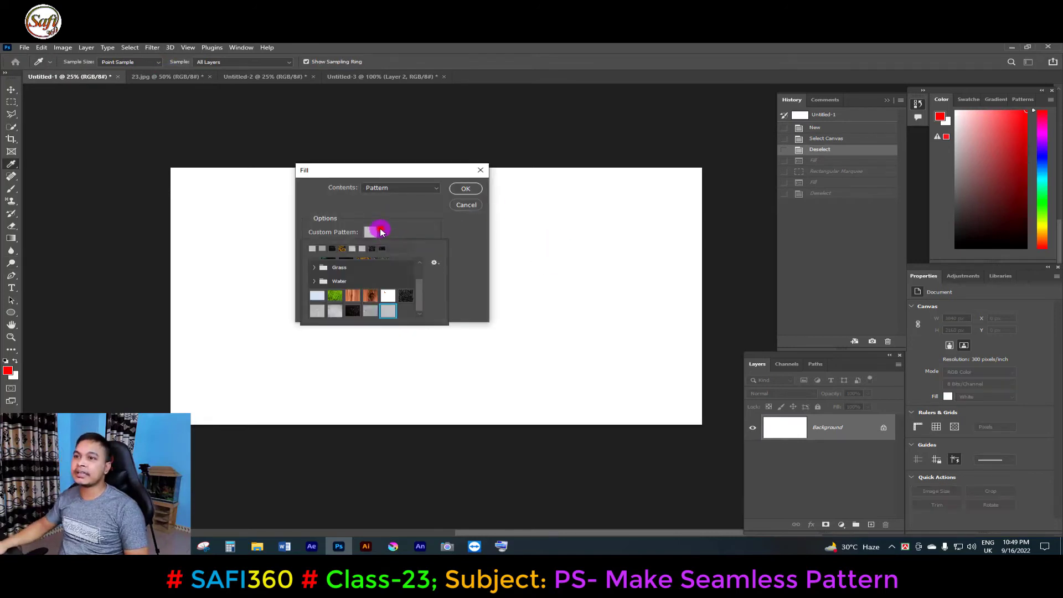
left_click(371, 311)
left_click(464, 192)
left_click(467, 190)
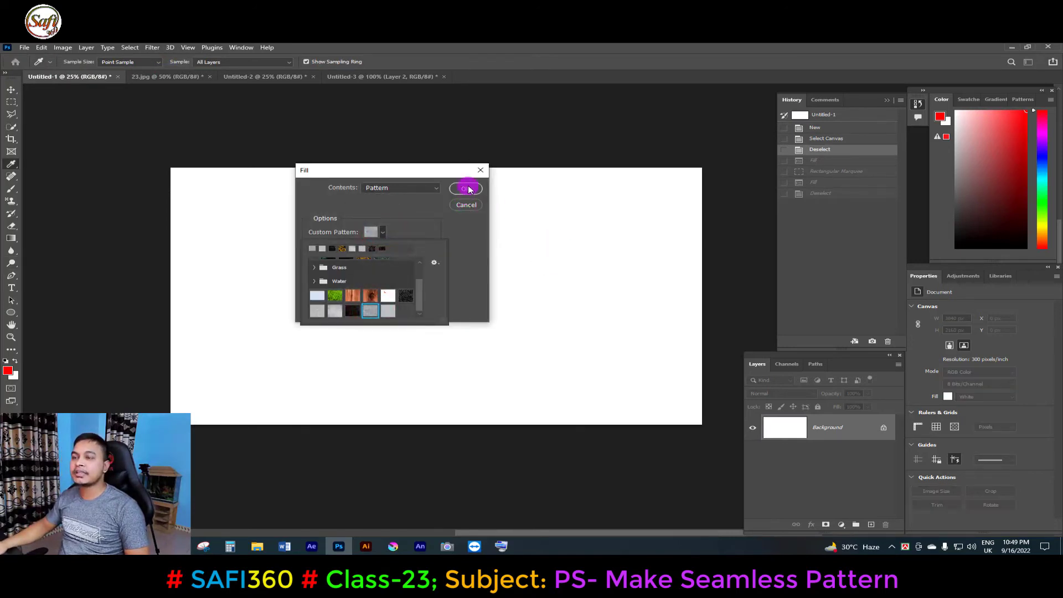
key("o")
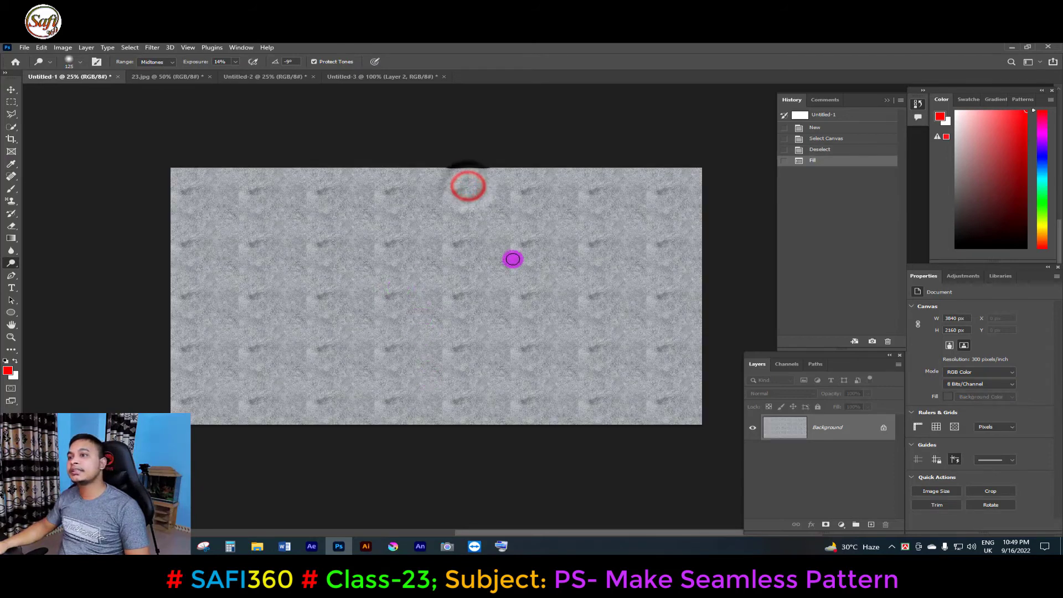
left_click(289, 77)
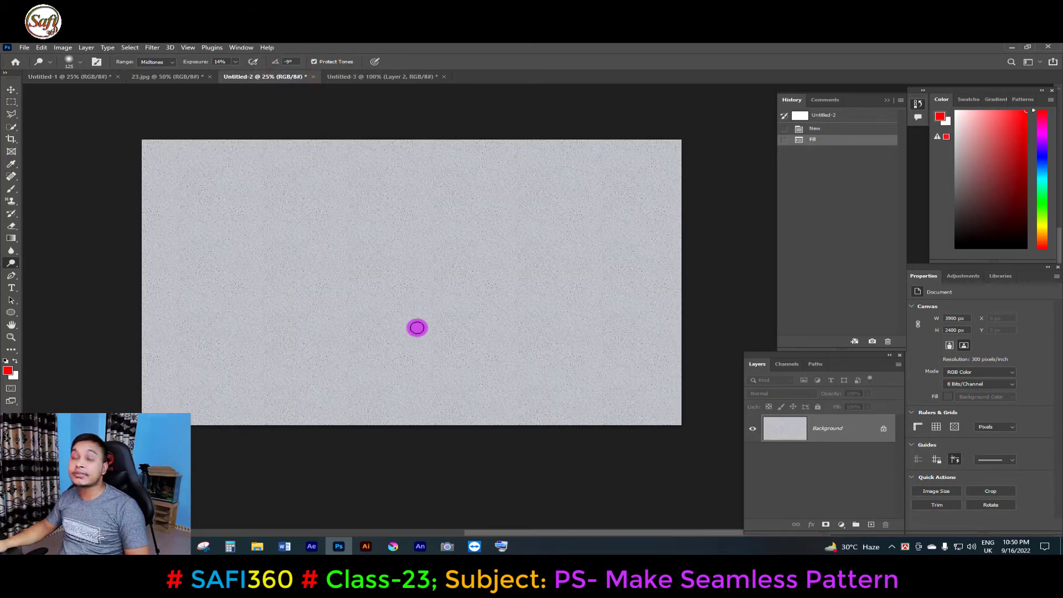